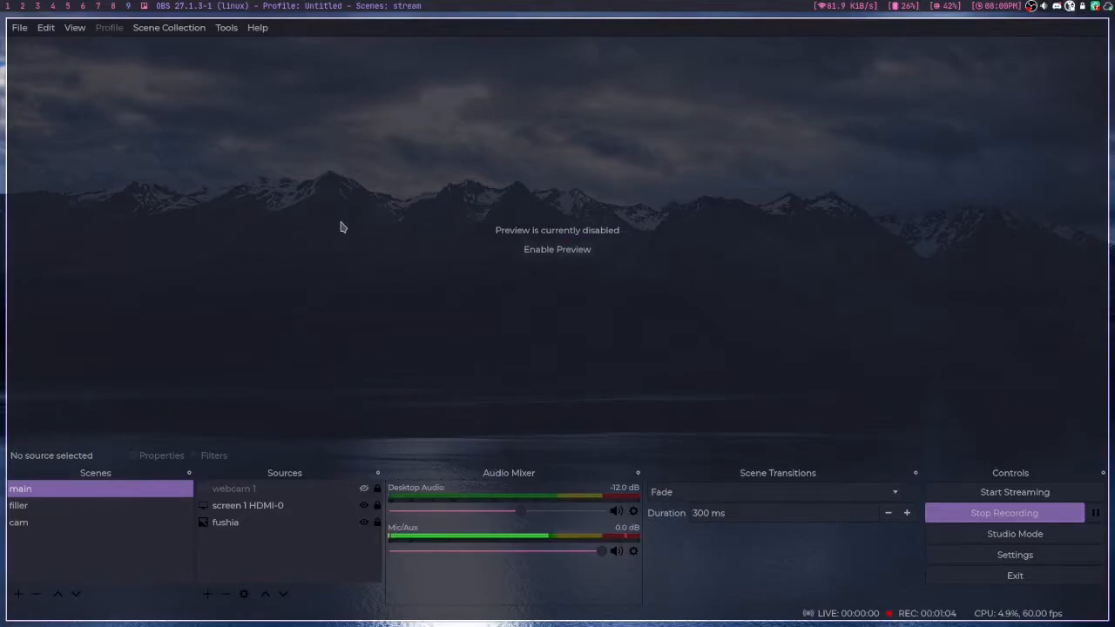
# Step: Highlight the GPU and CPU lines in the neofetch output, and close the terminal
pyautogui.click(1017, 556)
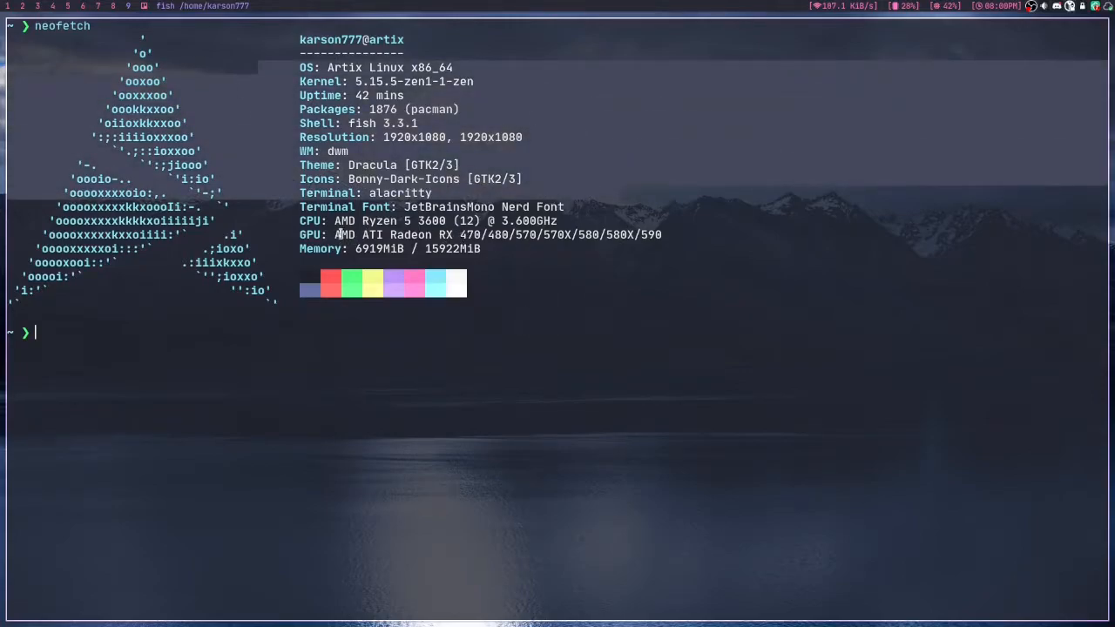
pyautogui.moveTo(337, 235); pyautogui.dragTo(641, 236)
pyautogui.click(610, 235)
pyautogui.click(617, 235)
pyautogui.tripleClick(615, 235)
pyautogui.click(601, 240)
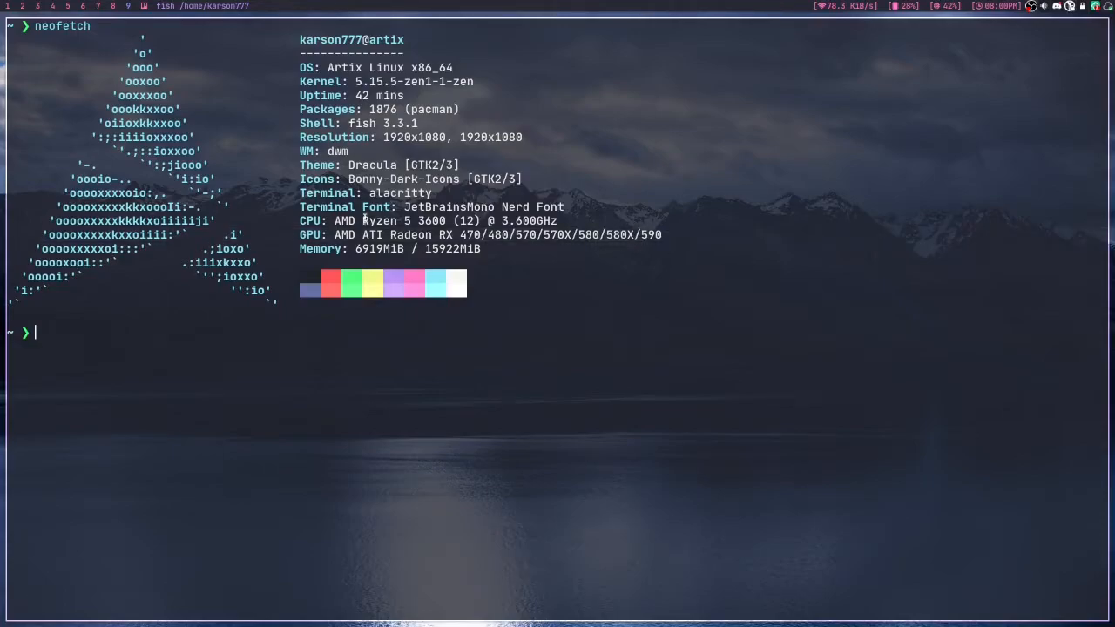
pyautogui.moveTo(369, 222); pyautogui.dragTo(658, 235)
pyautogui.click(597, 219)
pyautogui.press('super+q')
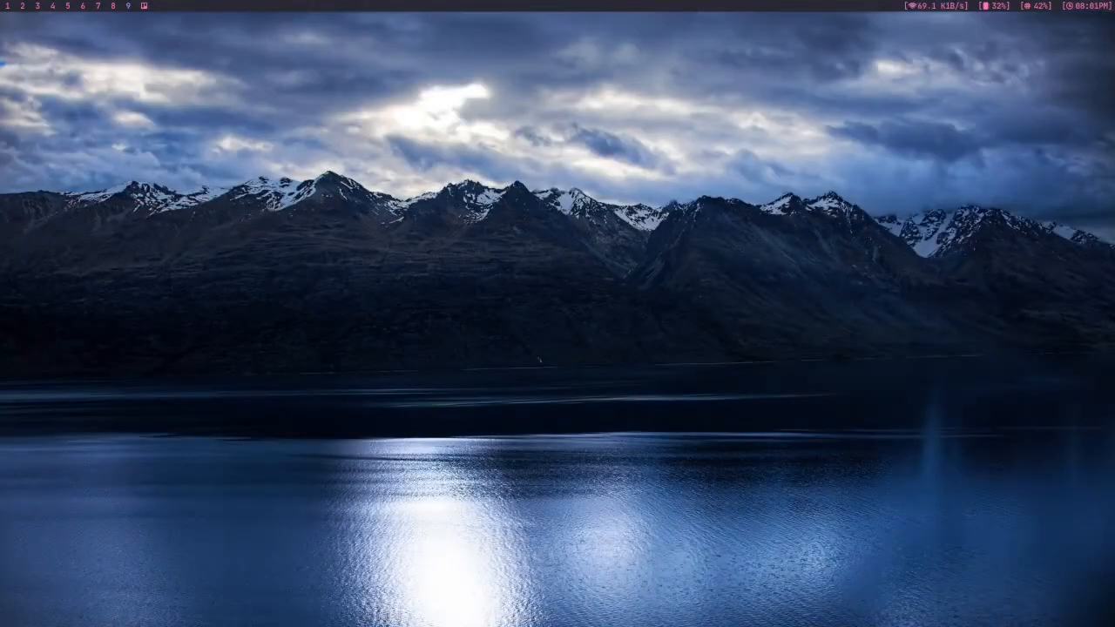
pyautogui.press('super+shift+comma')
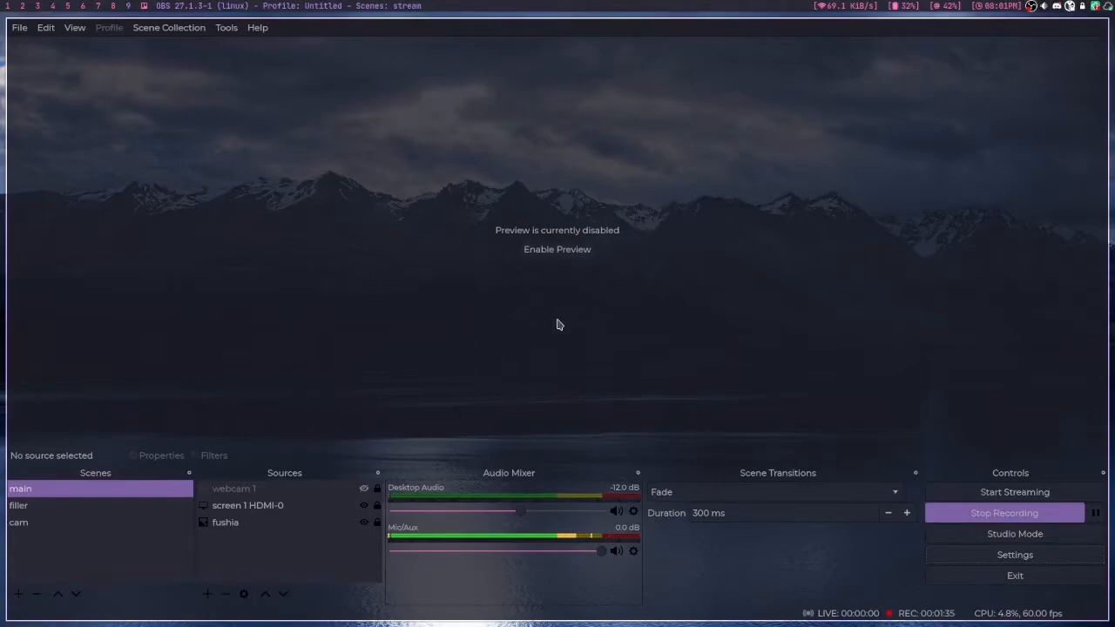
# Step: Open the OBS settings and examine the Theme option on the General page
pyautogui.click(1015, 555)
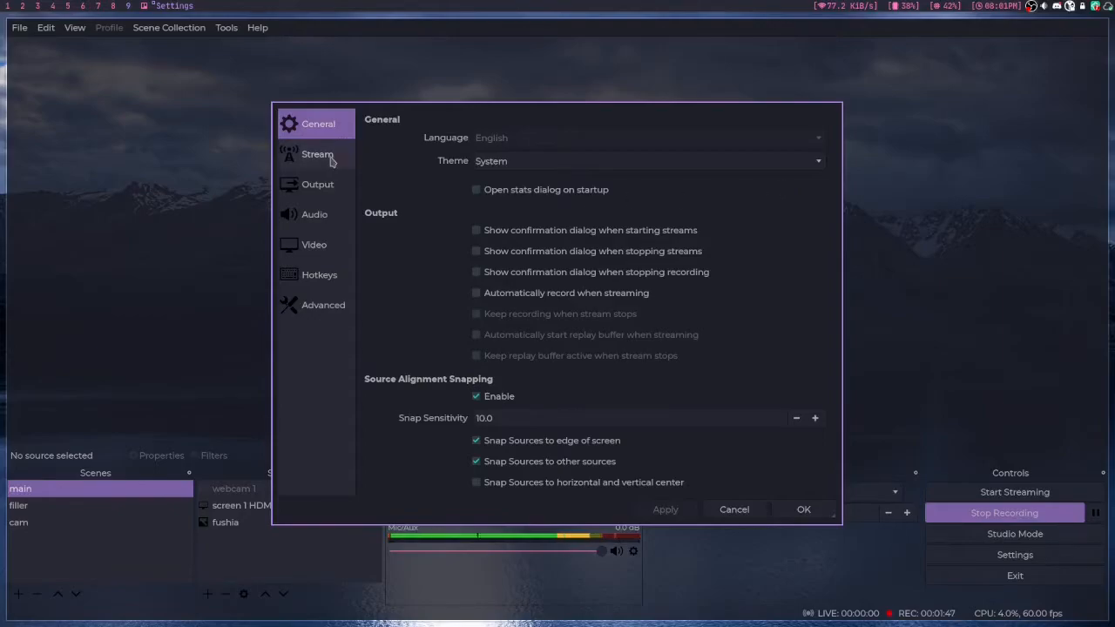
pyautogui.moveTo(827, 231); pyautogui.dragTo(777, 232)
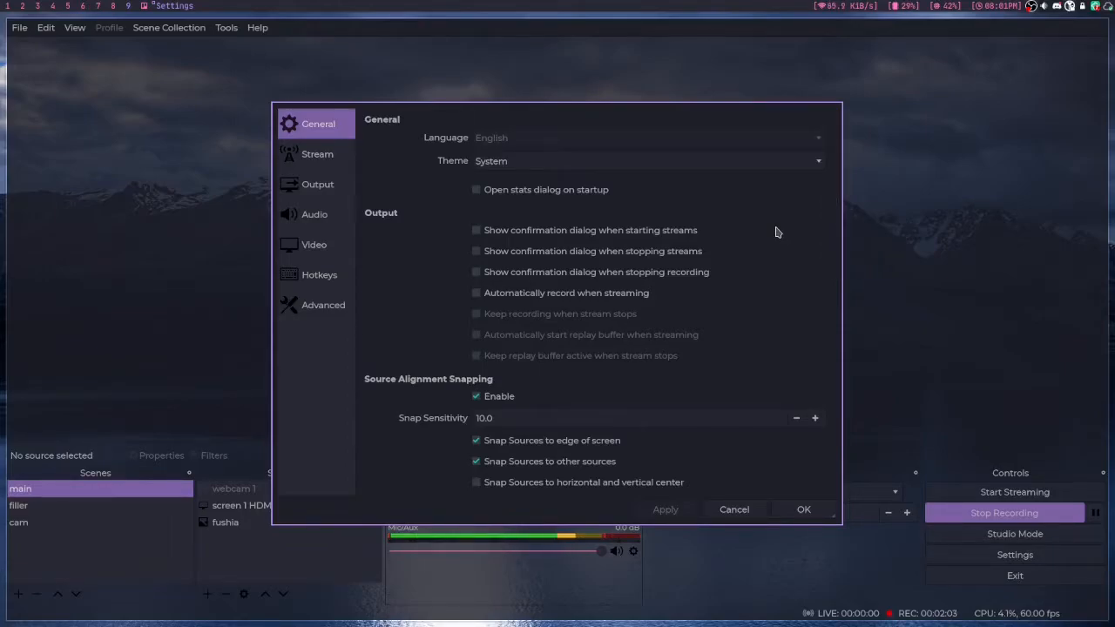
pyautogui.moveTo(837, 170); pyautogui.dragTo(814, 180)
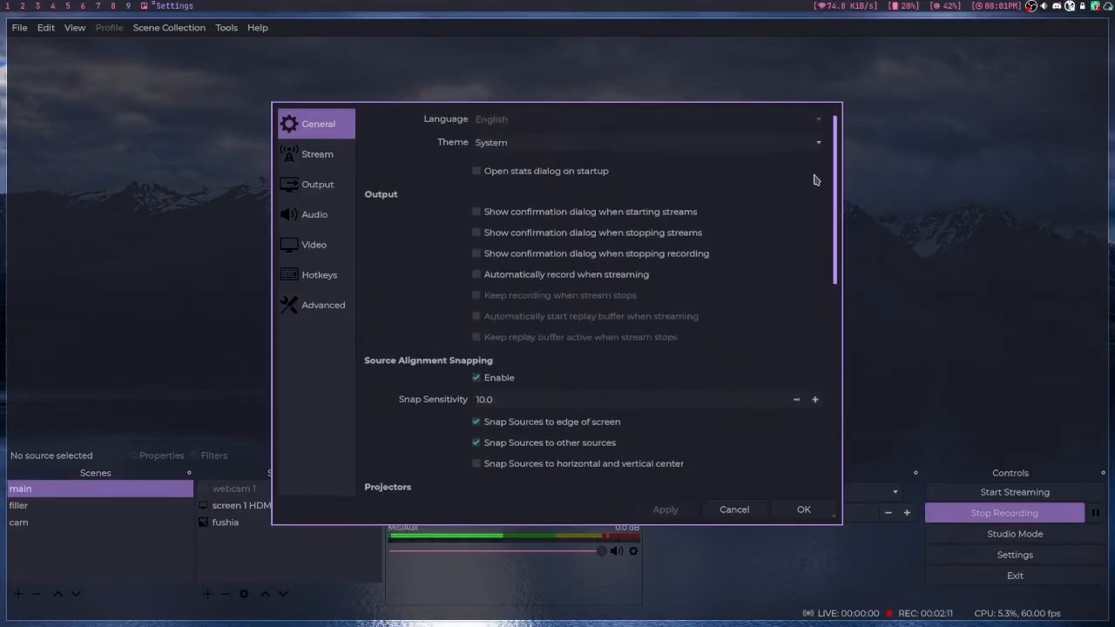
pyautogui.click(756, 148)
pyautogui.click(755, 148)
pyautogui.scroll(1, 839, 187)
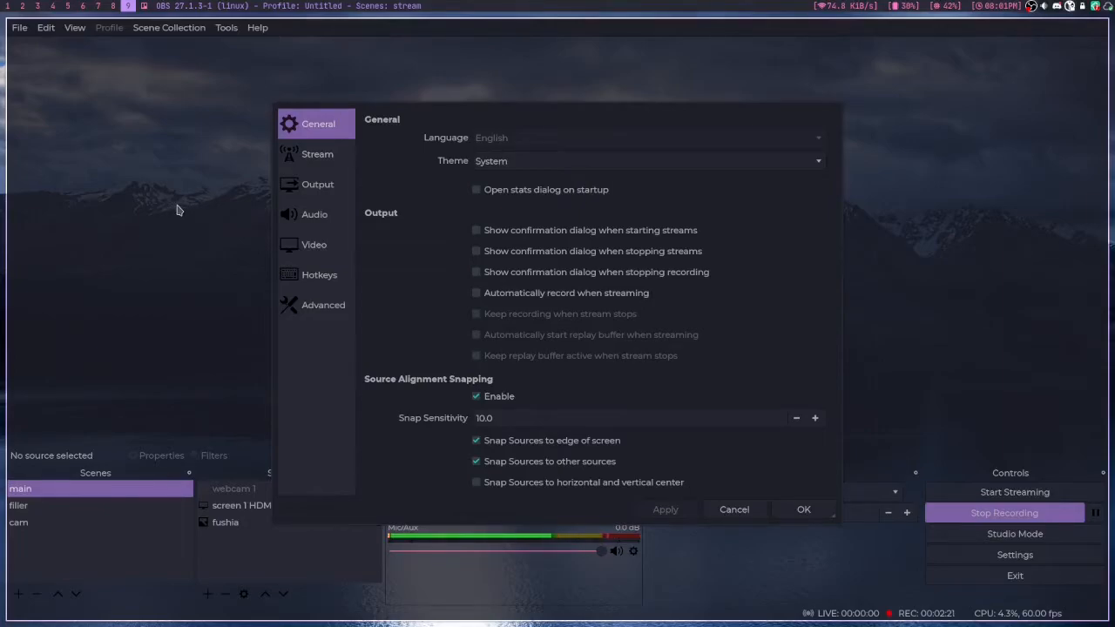
# Step: Search the application launcher for "kv" and start Kvantum Manager
pyautogui.press('super+d')
pyautogui.write('kv')
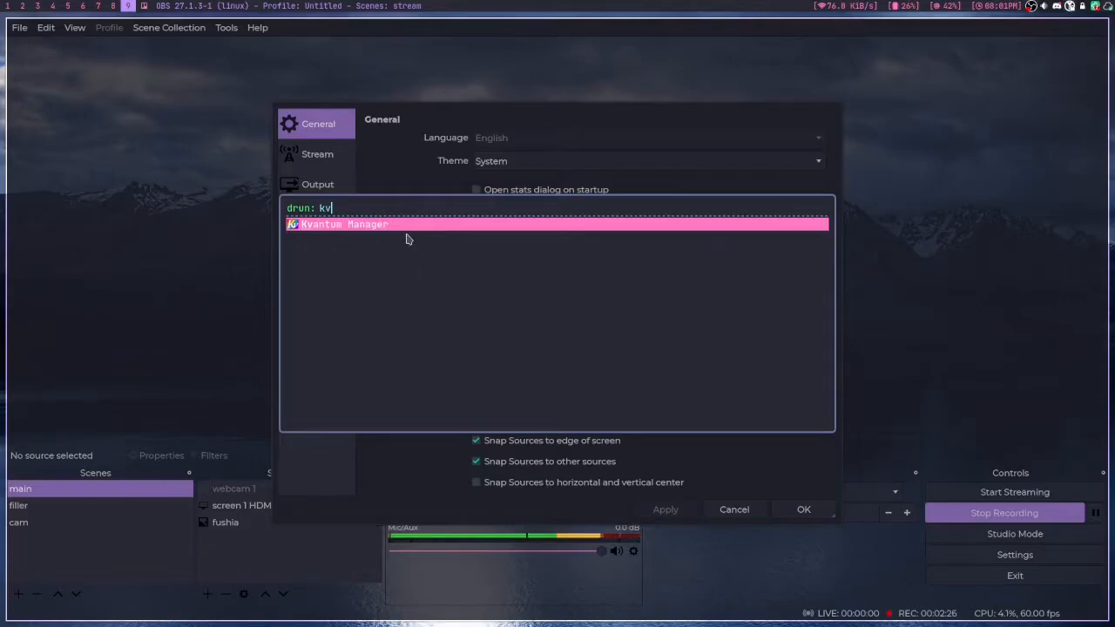
pyautogui.press('Return')
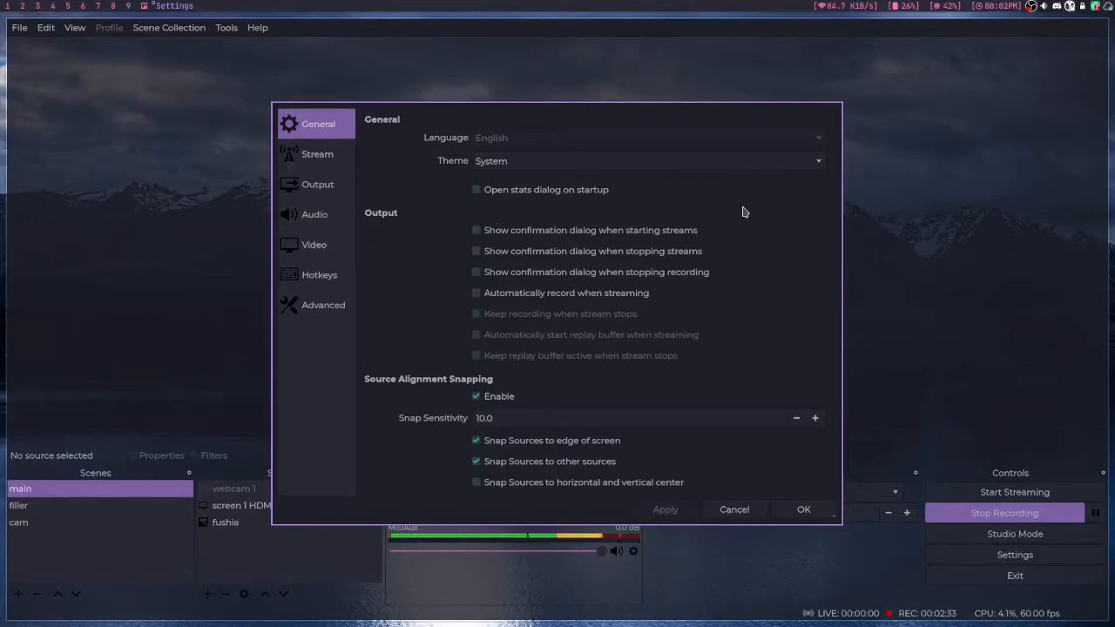
# Step: Examine the remaining General settings, from output confirmations and source snapping through projectors, system tray, preview, Studio Mode and Multiview
pyautogui.scroll(-1, 743, 211)
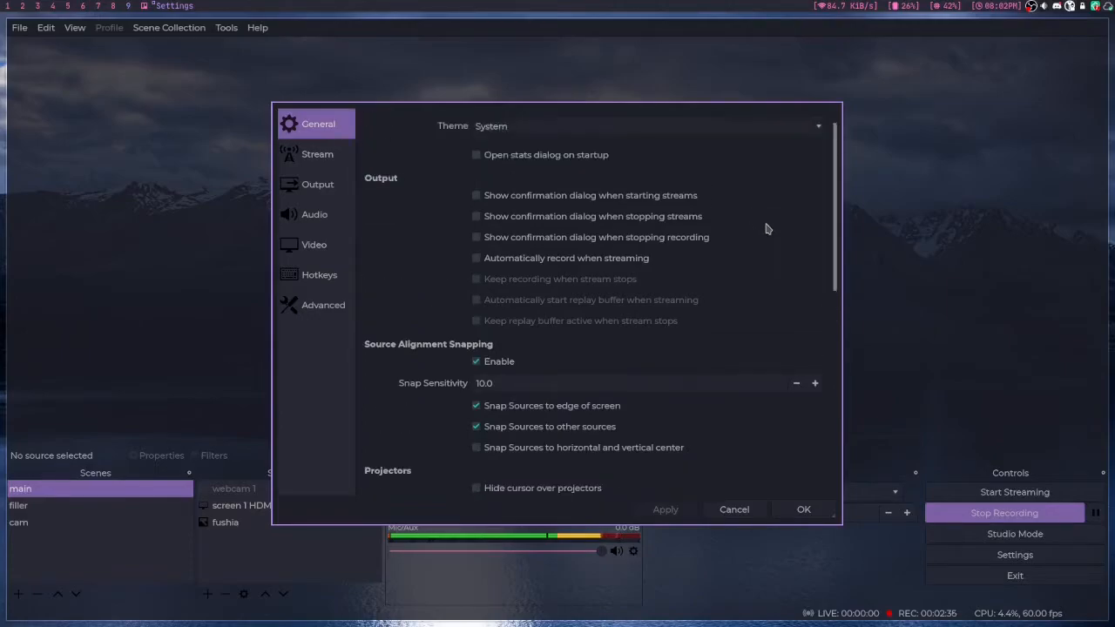
pyautogui.scroll(-5, 753, 237)
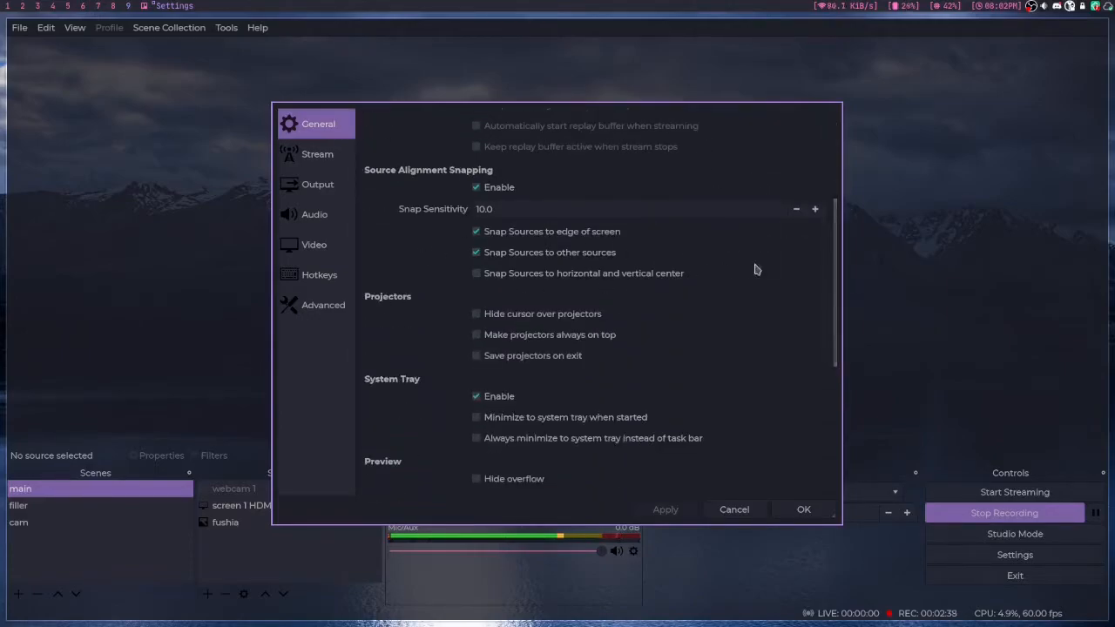
pyautogui.scroll(-3, 755, 265)
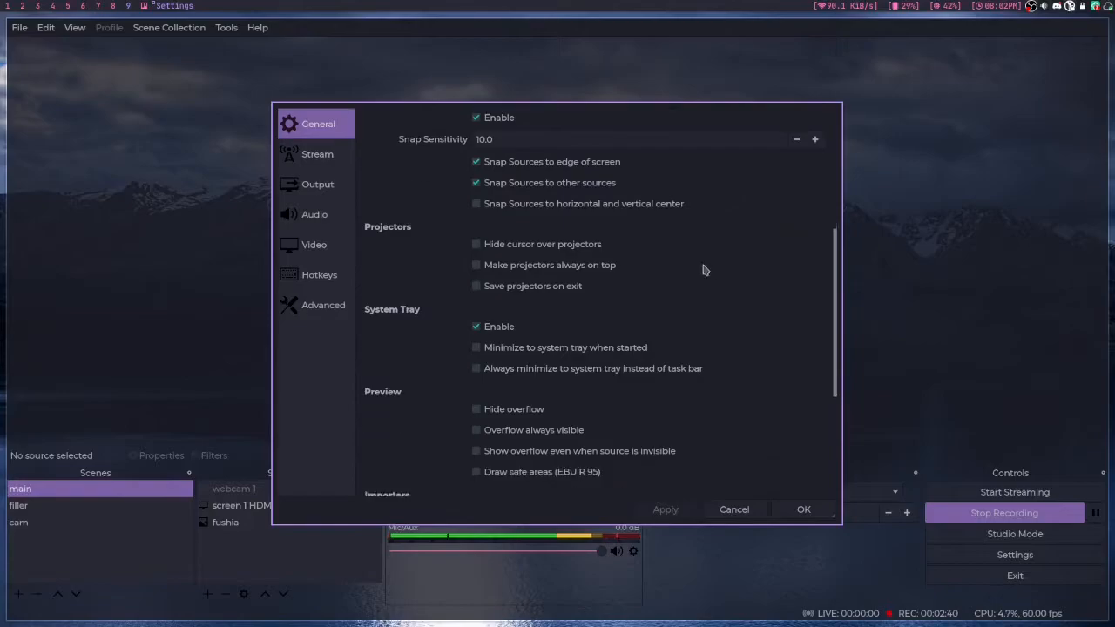
pyautogui.scroll(-5, 741, 283)
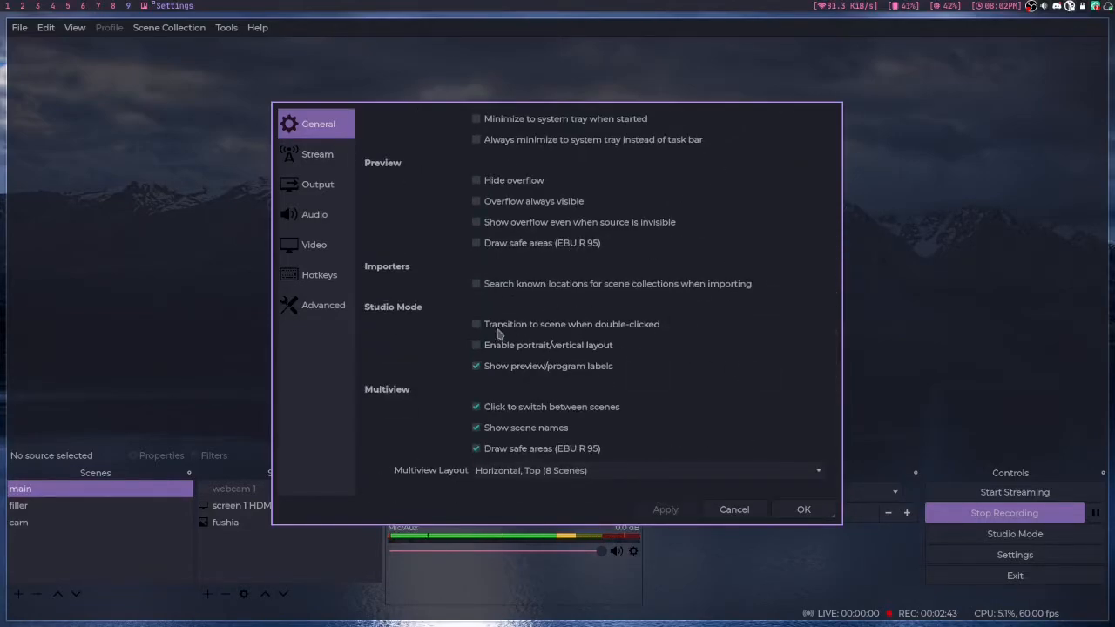
pyautogui.scroll(10, 662, 260)
pyautogui.scroll(-1, 580, 324)
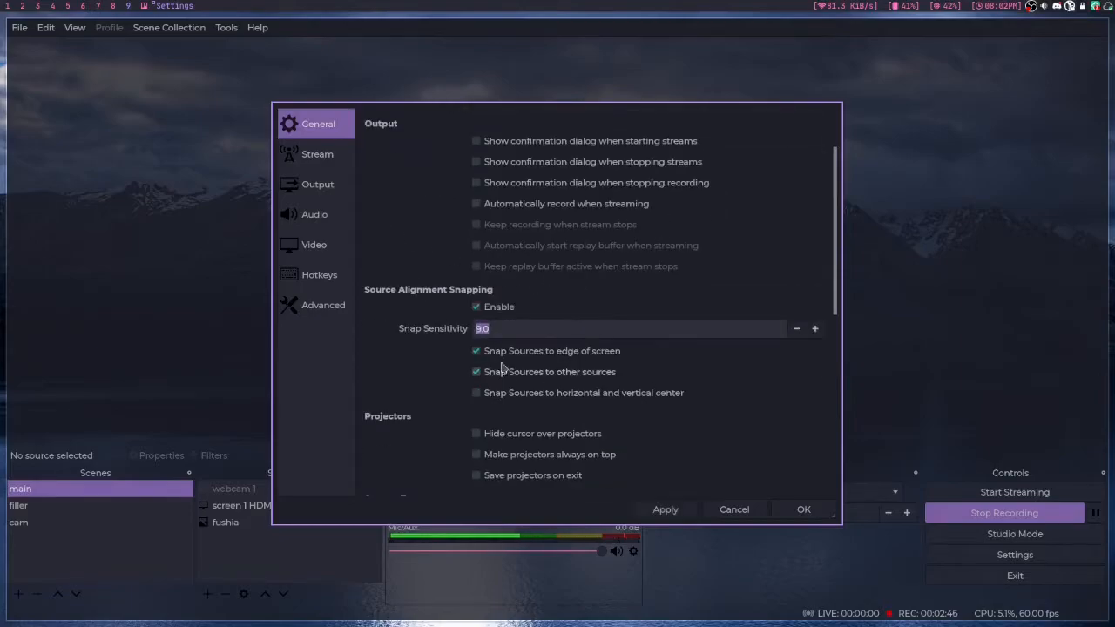
pyautogui.scroll(1, 622, 327)
pyautogui.scroll(-3, 401, 343)
pyautogui.scroll(-5, 401, 343)
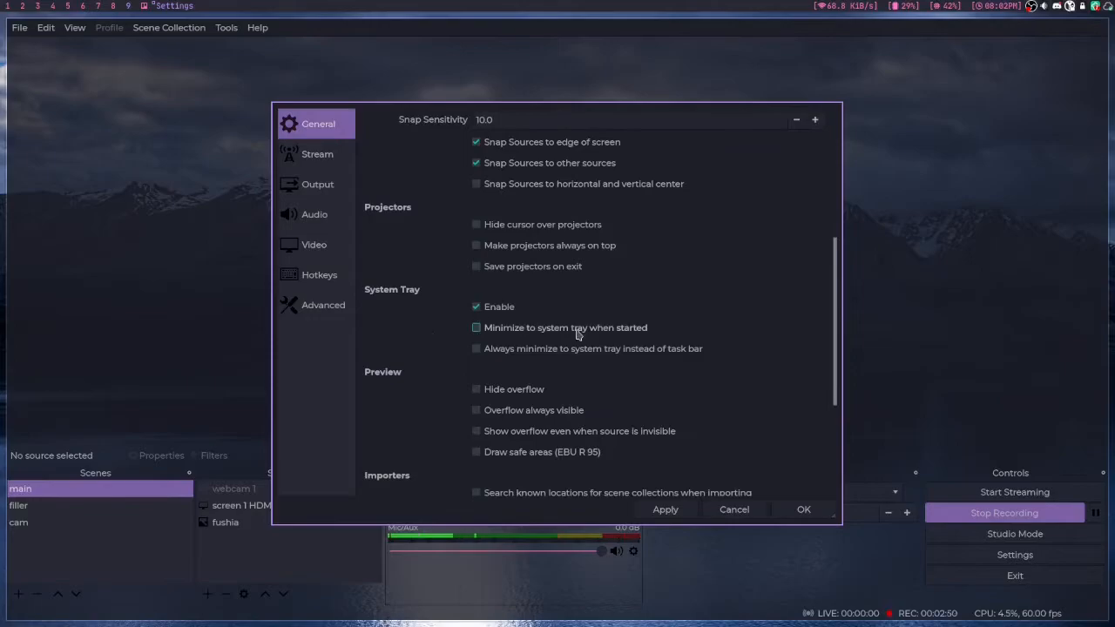
pyautogui.scroll(7, 671, 334)
# Step: Look over the Stream, Output and Video settings pages
pyautogui.click(294, 155)
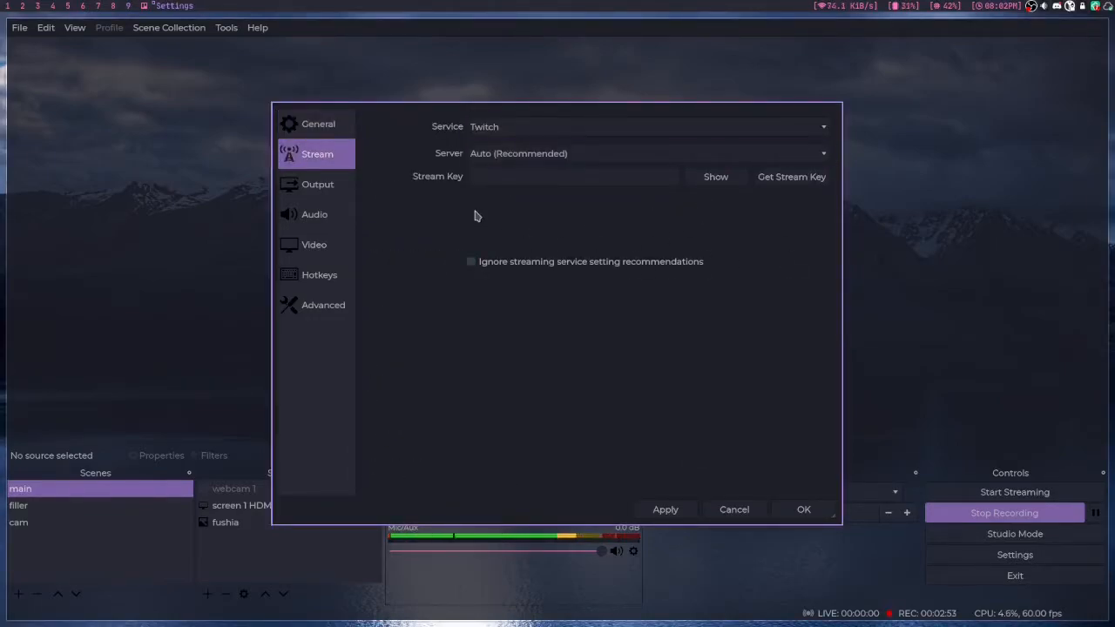
pyautogui.click(322, 187)
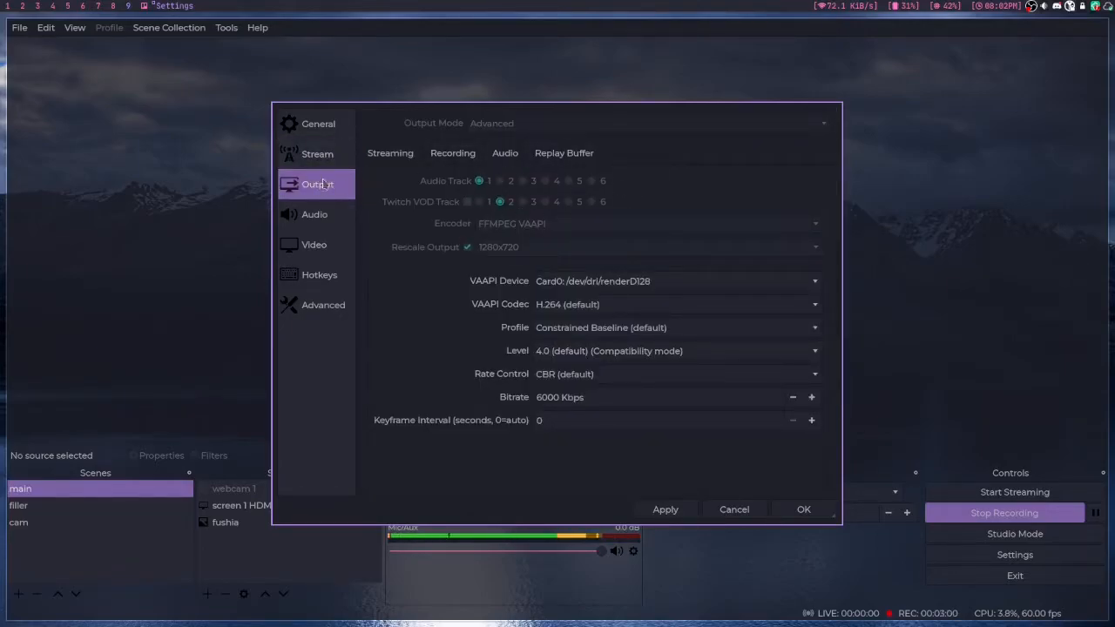
pyautogui.click(317, 245)
pyautogui.click(305, 185)
pyautogui.click(316, 244)
pyautogui.click(317, 184)
# Step: Examine the hotkeys assigned to starting, stopping and pausing recording and to enabling and disabling the preview
pyautogui.click(319, 275)
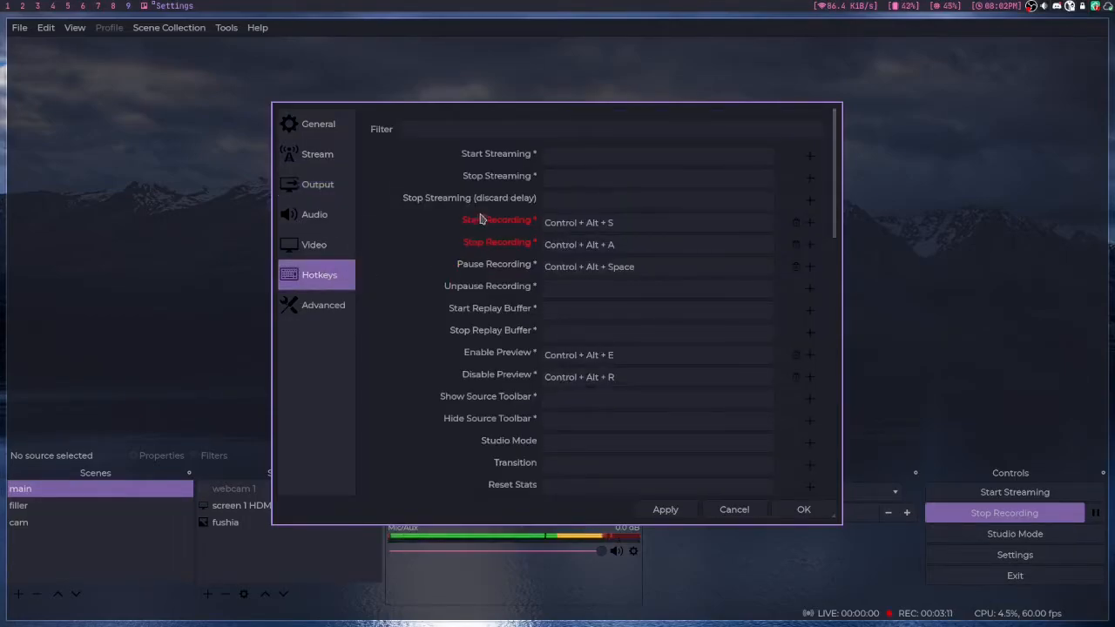
pyautogui.scroll(-2, 415, 235)
pyautogui.scroll(2, 413, 236)
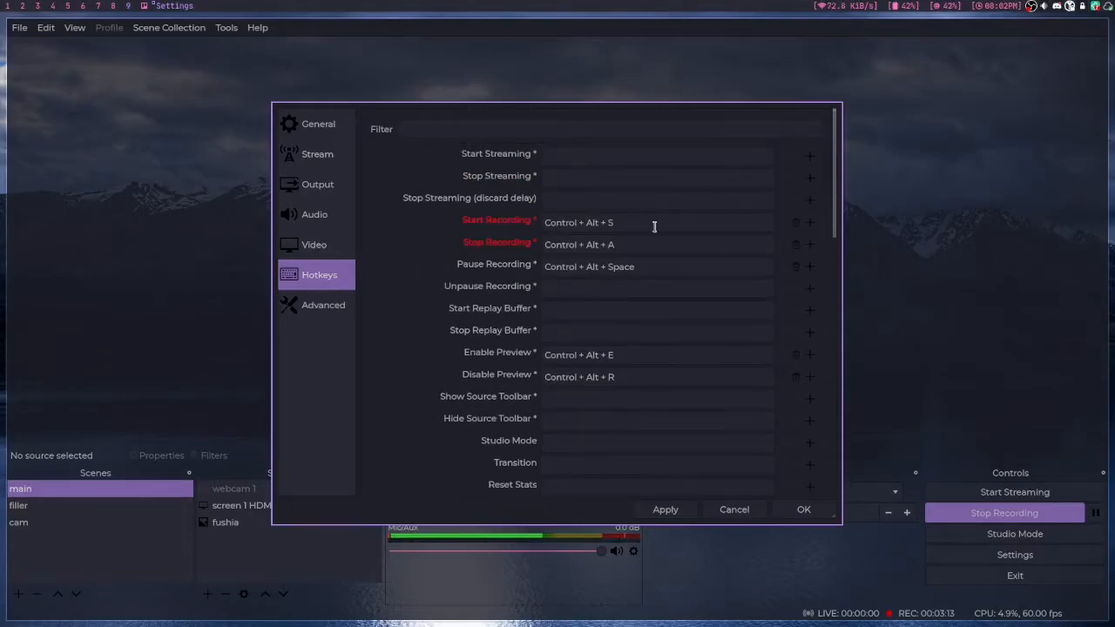
pyautogui.scroll(-1, 679, 237)
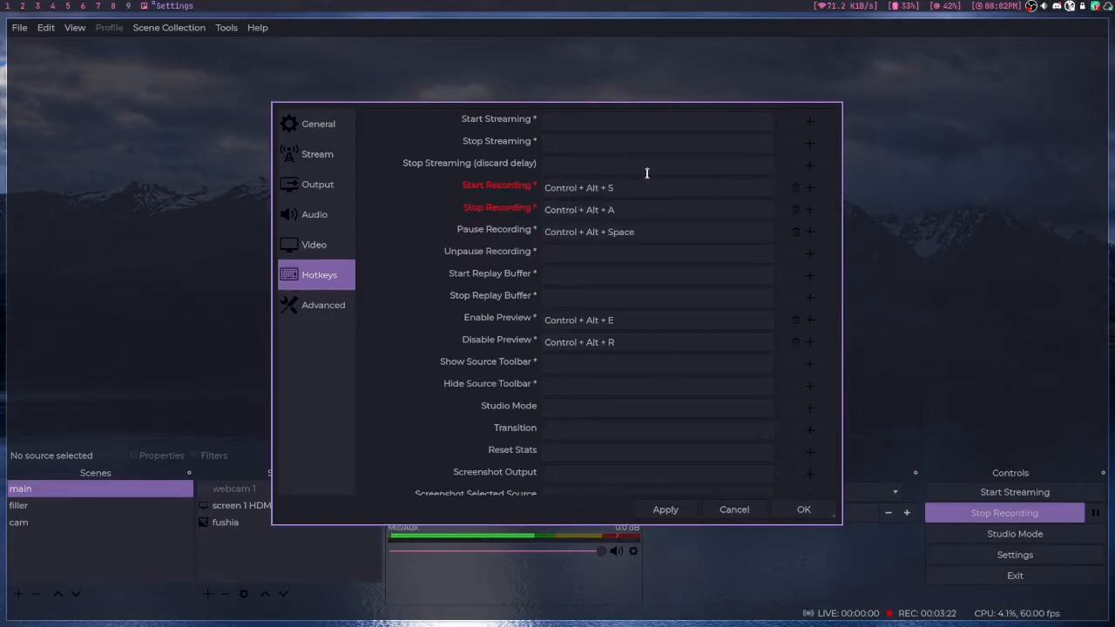
pyautogui.scroll(-10, 657, 183)
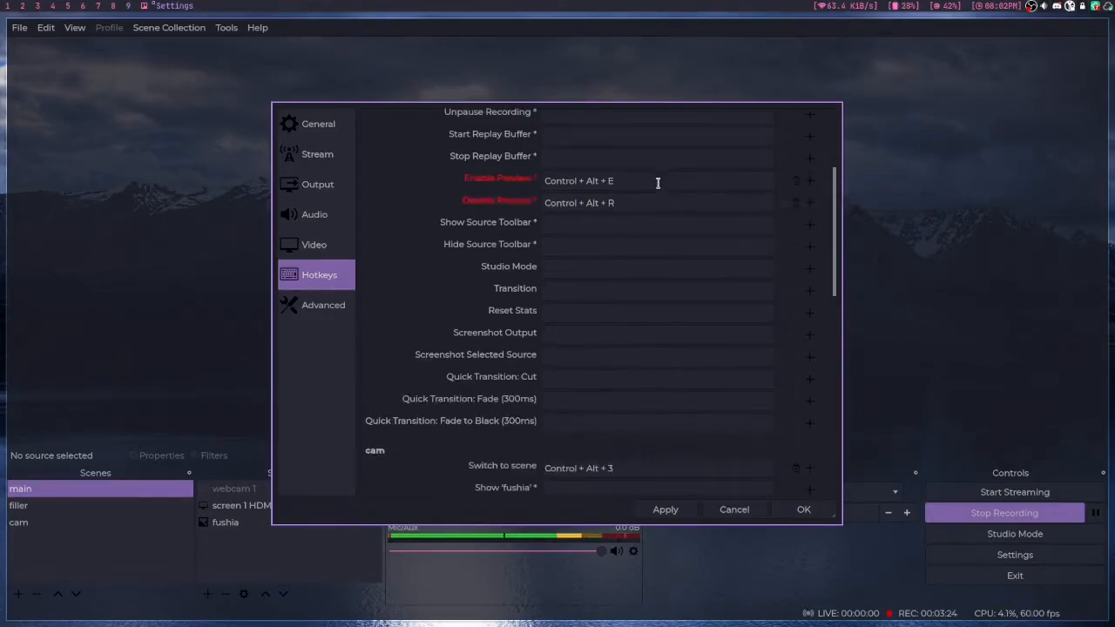
pyautogui.scroll(3, 660, 251)
pyautogui.scroll(-5, 642, 276)
pyautogui.scroll(7, 649, 261)
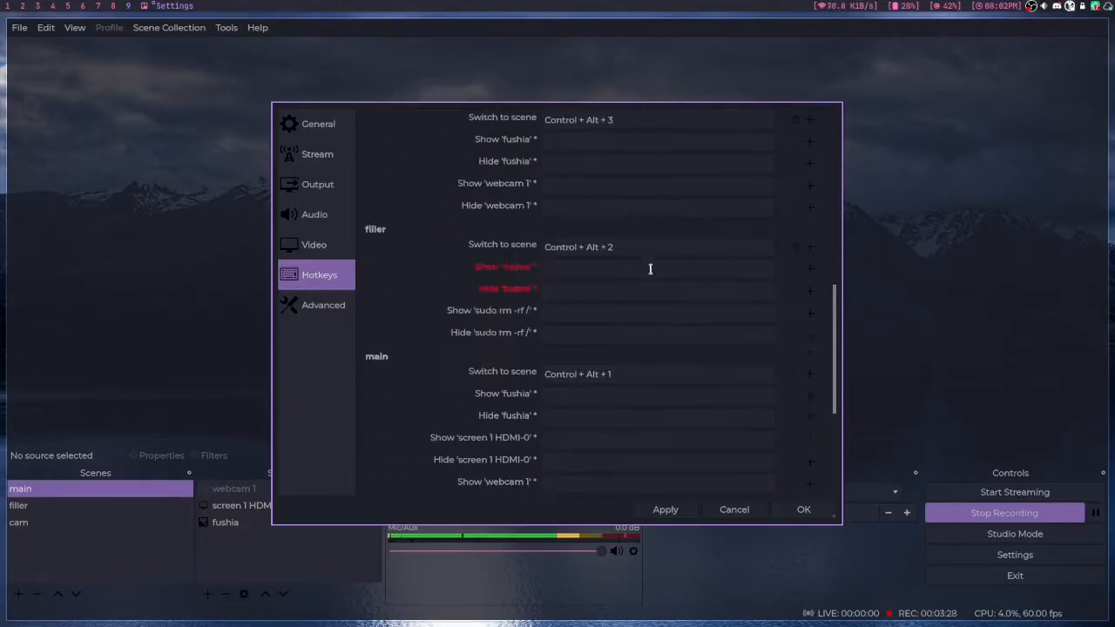
# Step: Examine the scene-switching hotkeys for cam, filler and main, and the Mic/Aux mute and unmute hotkeys
pyautogui.scroll(-5, 657, 247)
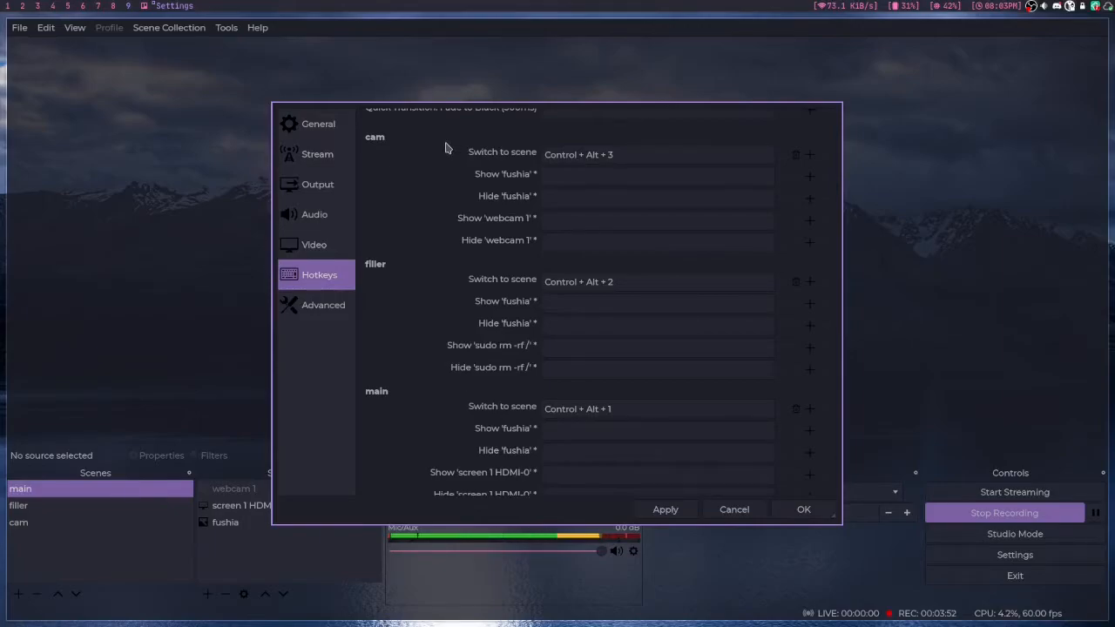
pyautogui.scroll(-2, 446, 174)
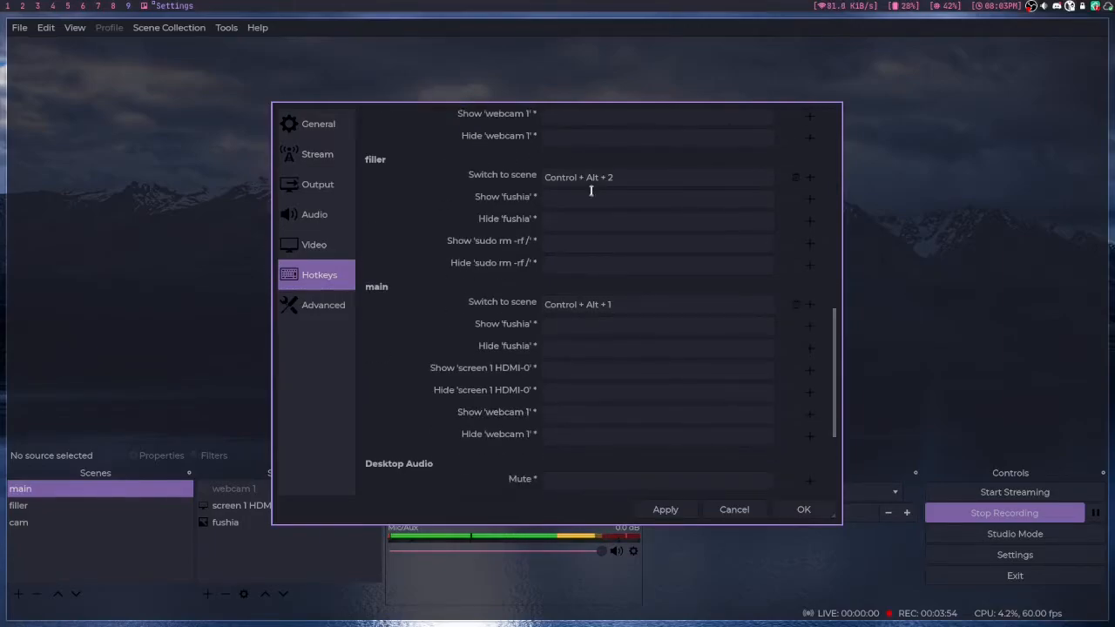
pyautogui.scroll(-2, 624, 226)
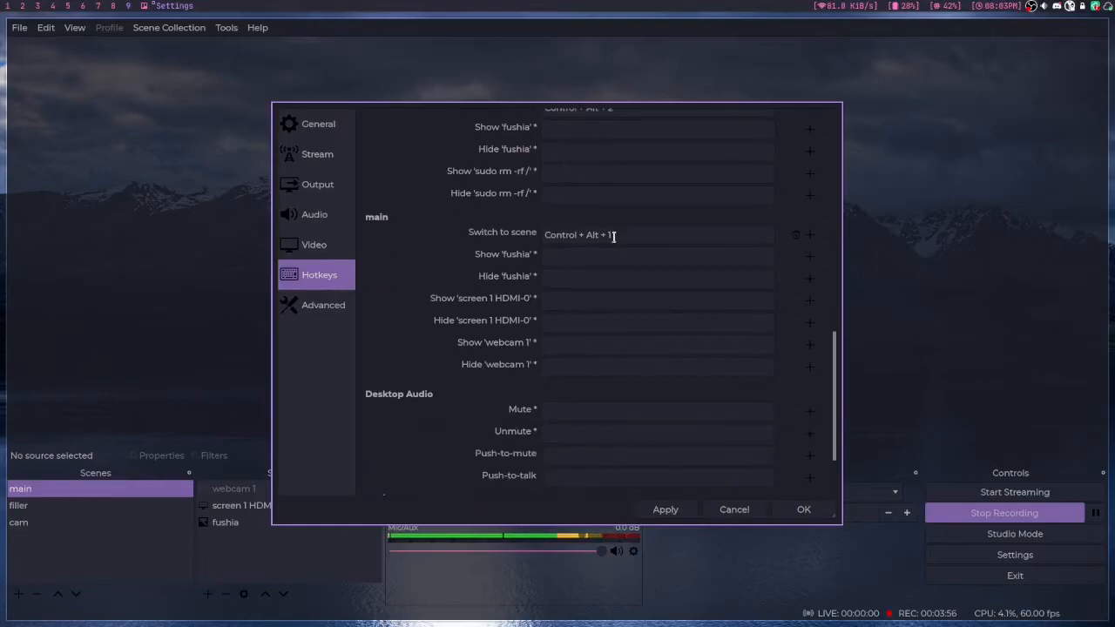
pyautogui.scroll(2, 628, 213)
pyautogui.scroll(-2, 528, 241)
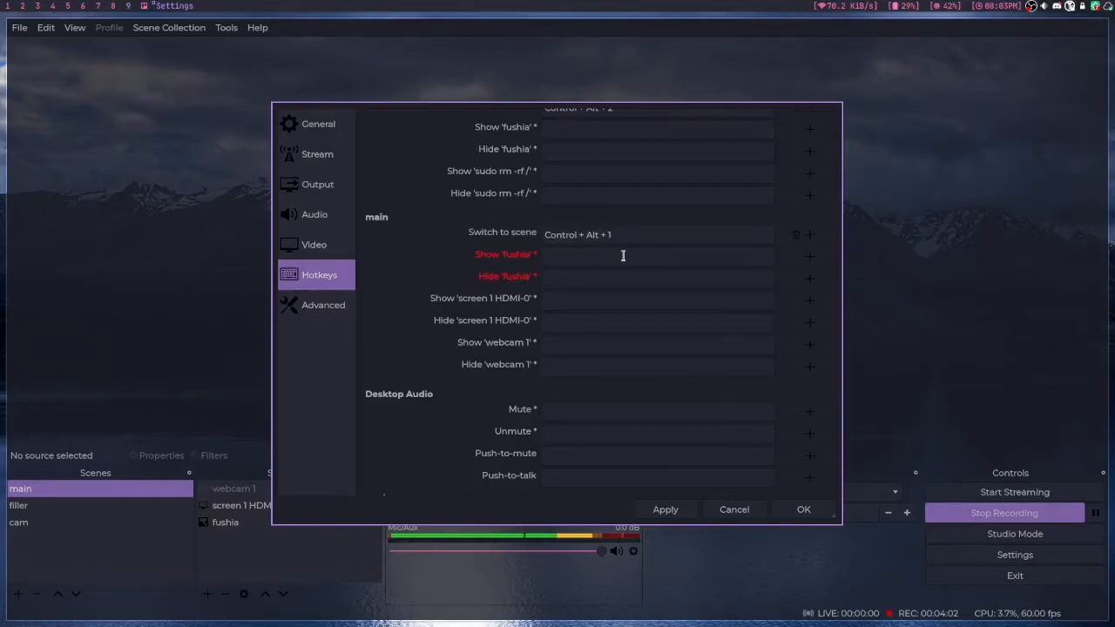
pyautogui.scroll(-2, 622, 256)
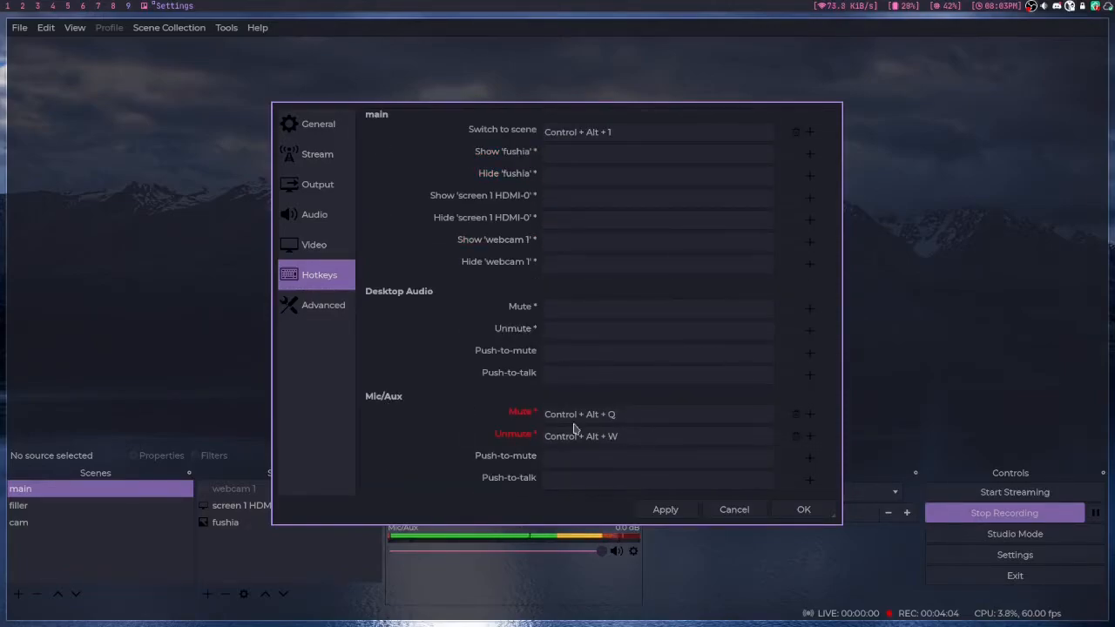
pyautogui.scroll(3, 626, 441)
pyautogui.scroll(-3, 637, 441)
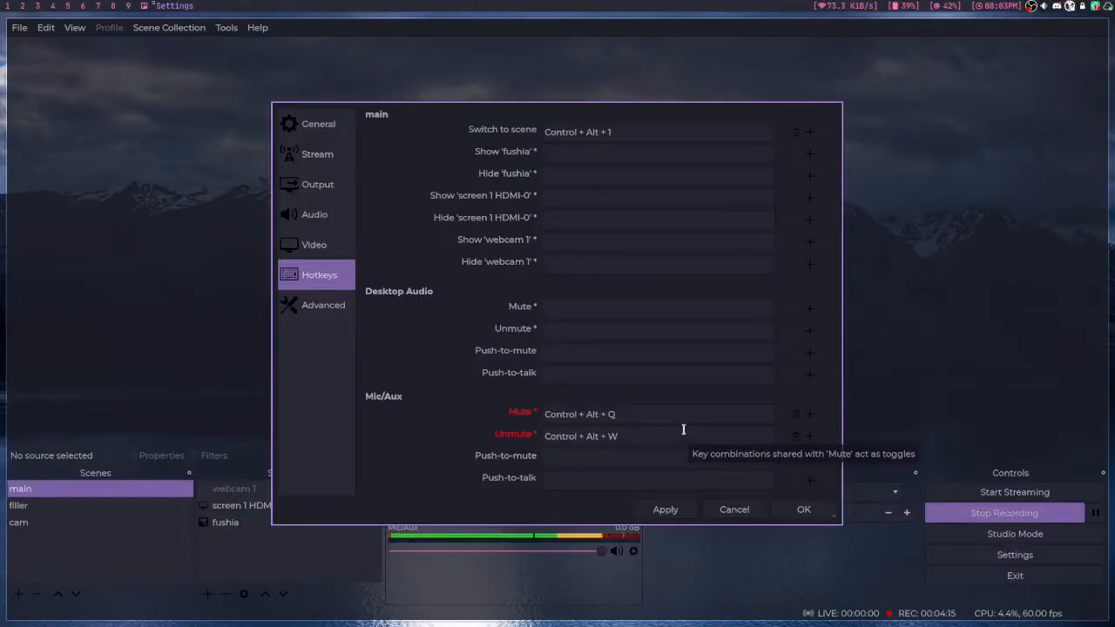
# Step: Review the Enable Preview and Disable Preview hotkeys once more
pyautogui.scroll(8, 683, 429)
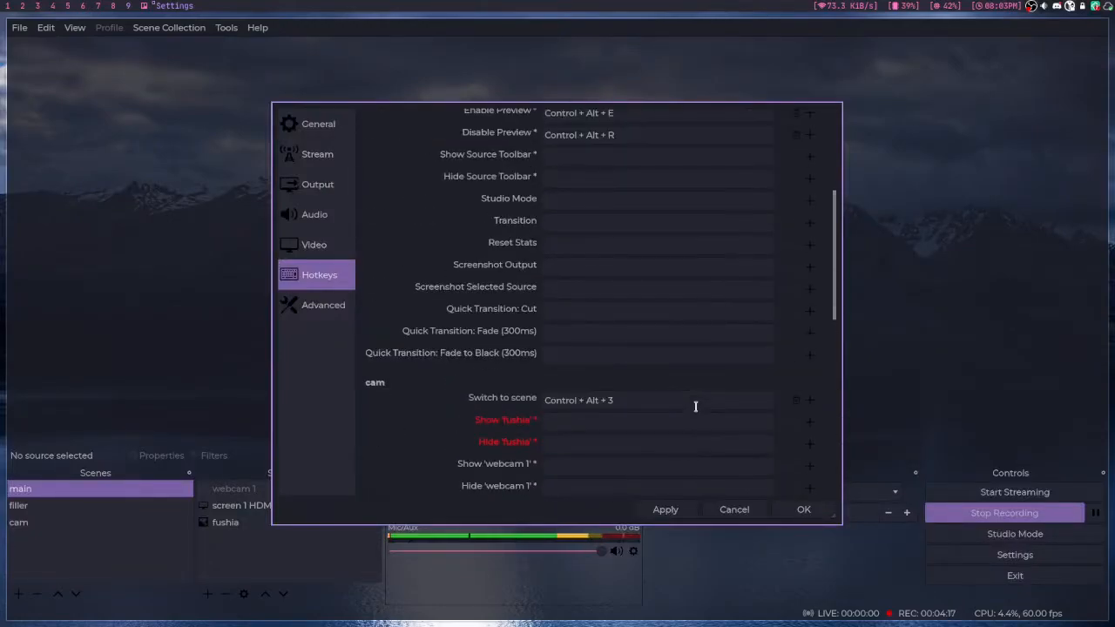
pyautogui.scroll(3, 695, 406)
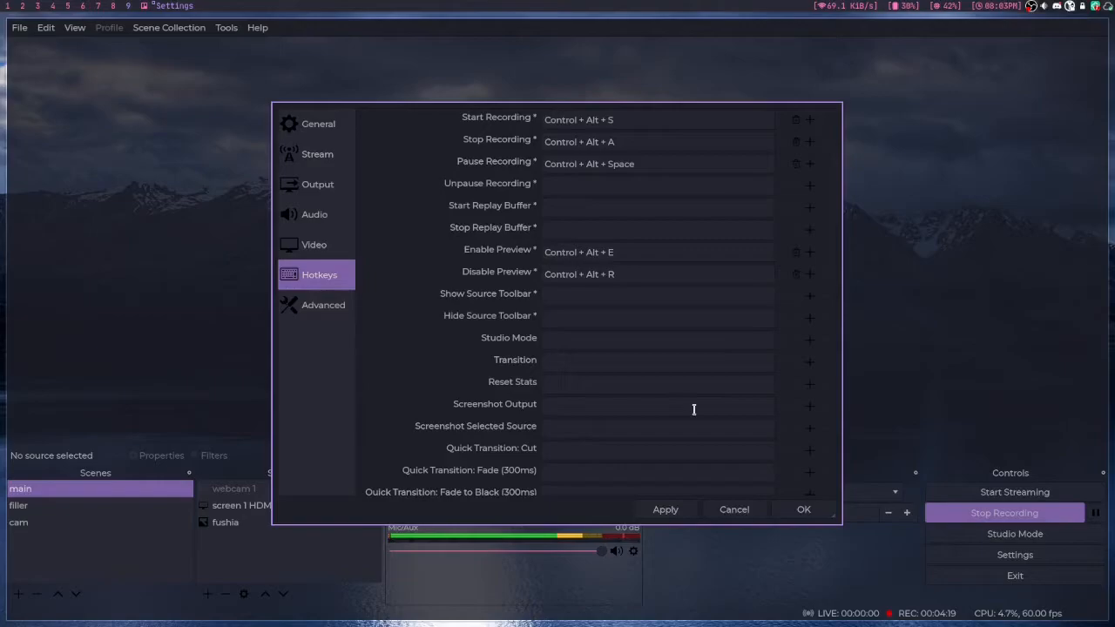
pyautogui.scroll(2, 694, 410)
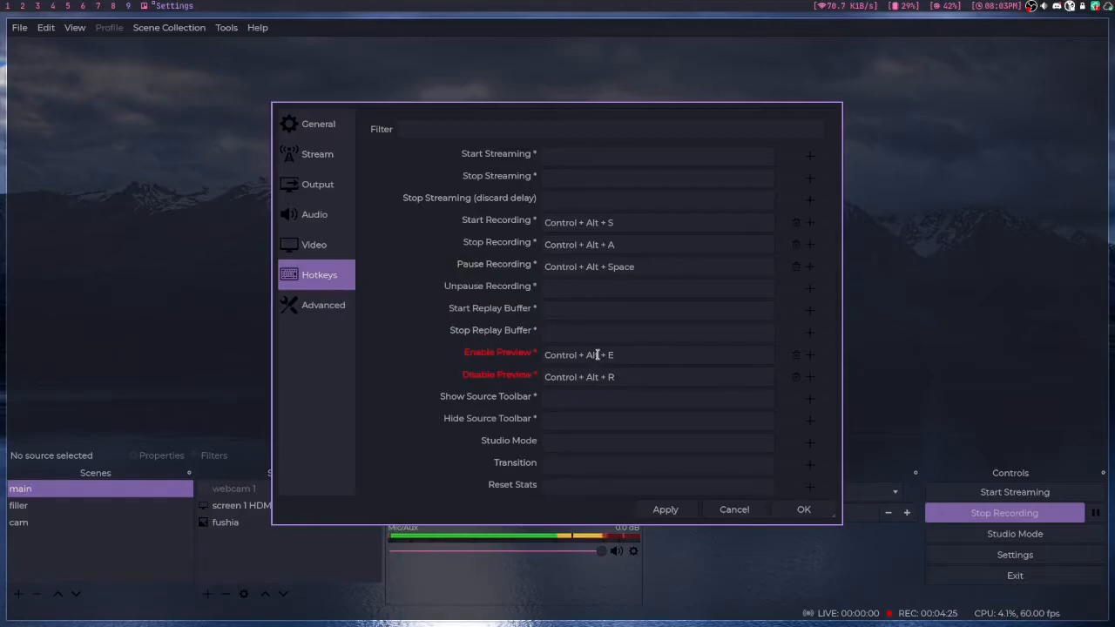
pyautogui.moveTo(473, 323); pyautogui.dragTo(584, 392)
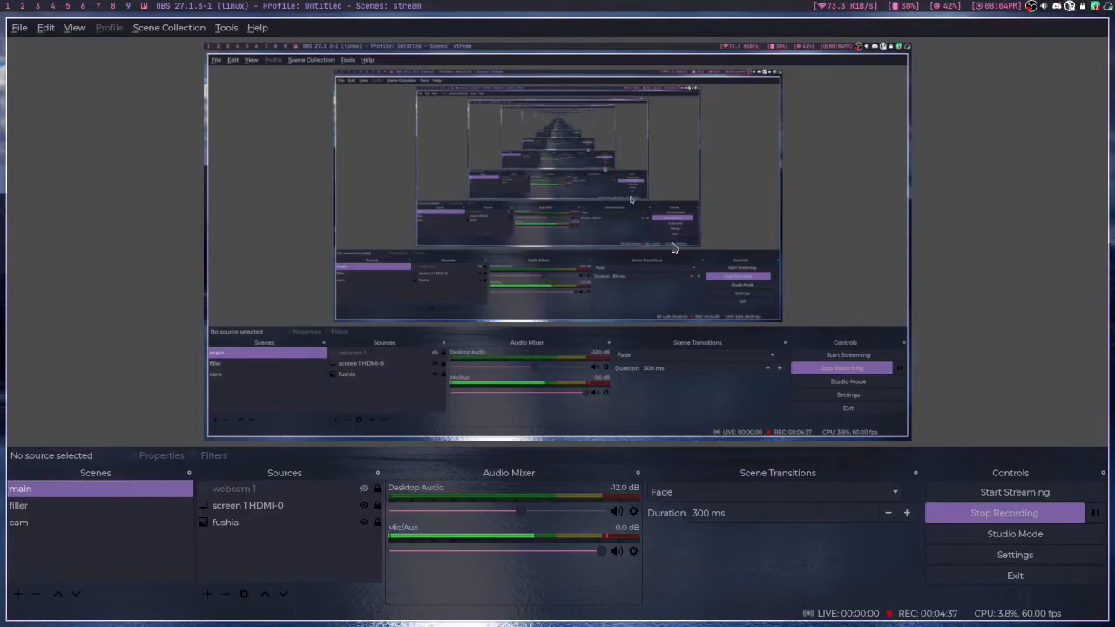
# Step: Toggle the scene preview off and on several times, leaving it enabled
pyautogui.hotkey('ctrl', 'p')
pyautogui.hotkey('ctrl', 'p')
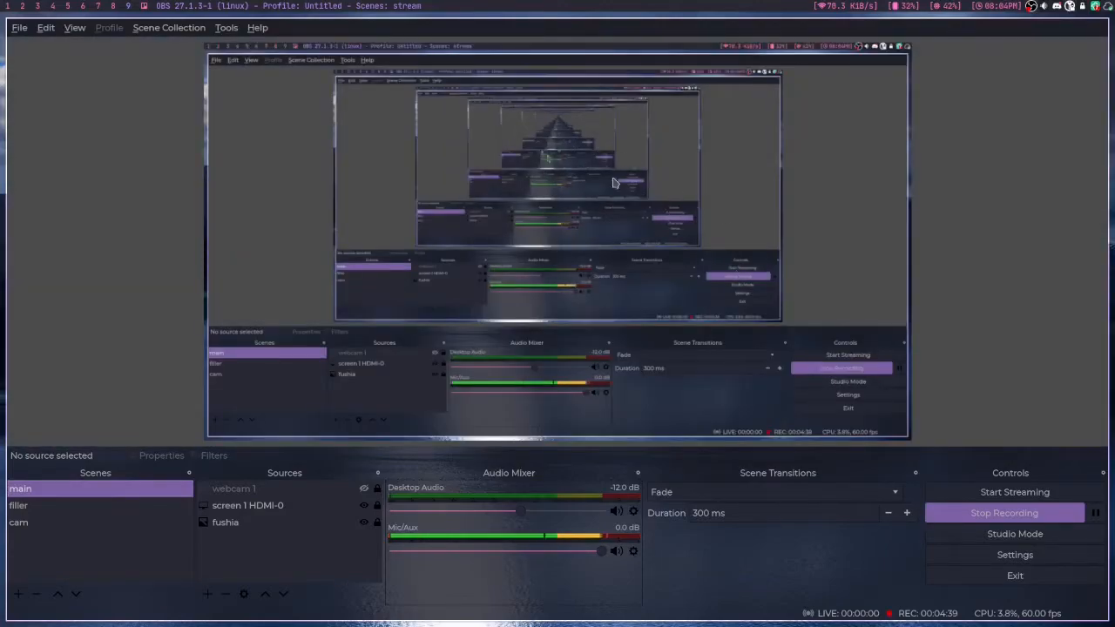
pyautogui.hotkey('ctrl', 'p')
pyautogui.hotkey('ctrl', 'p')
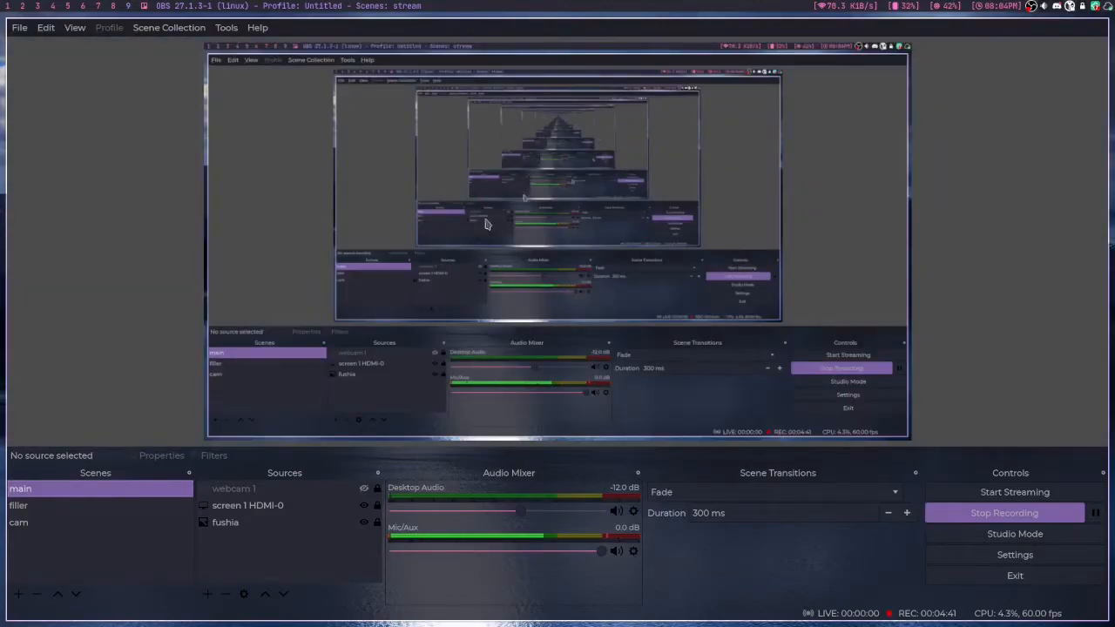
# Step: Disable the scene preview and open the output settings
pyautogui.hotkey('ctrl', 'p')
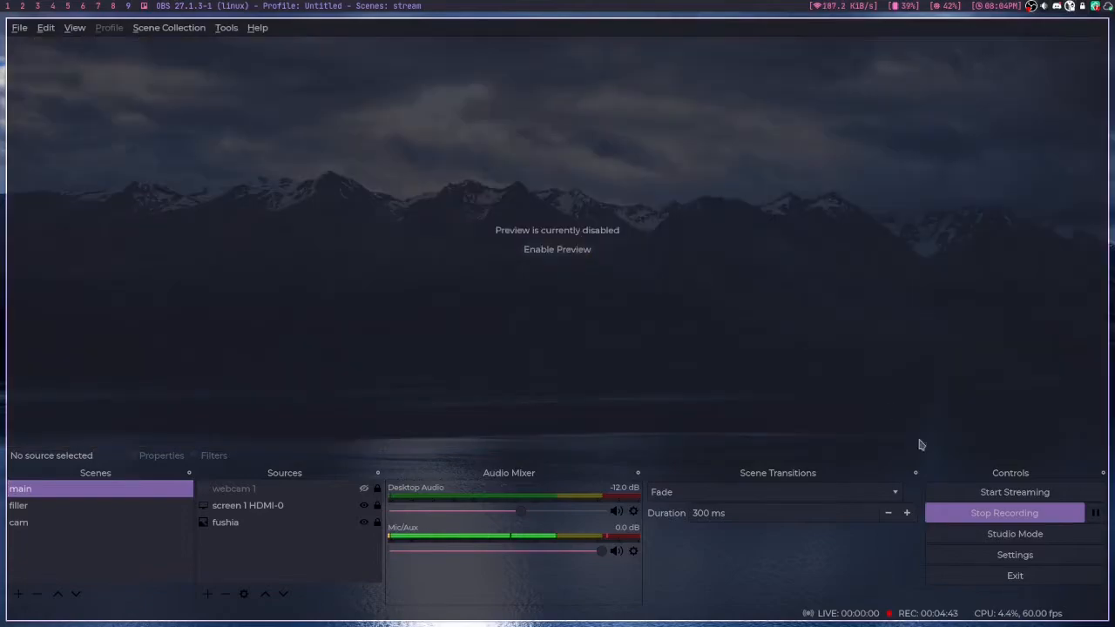
pyautogui.click(1015, 555)
pyautogui.click(314, 214)
pyautogui.click(318, 186)
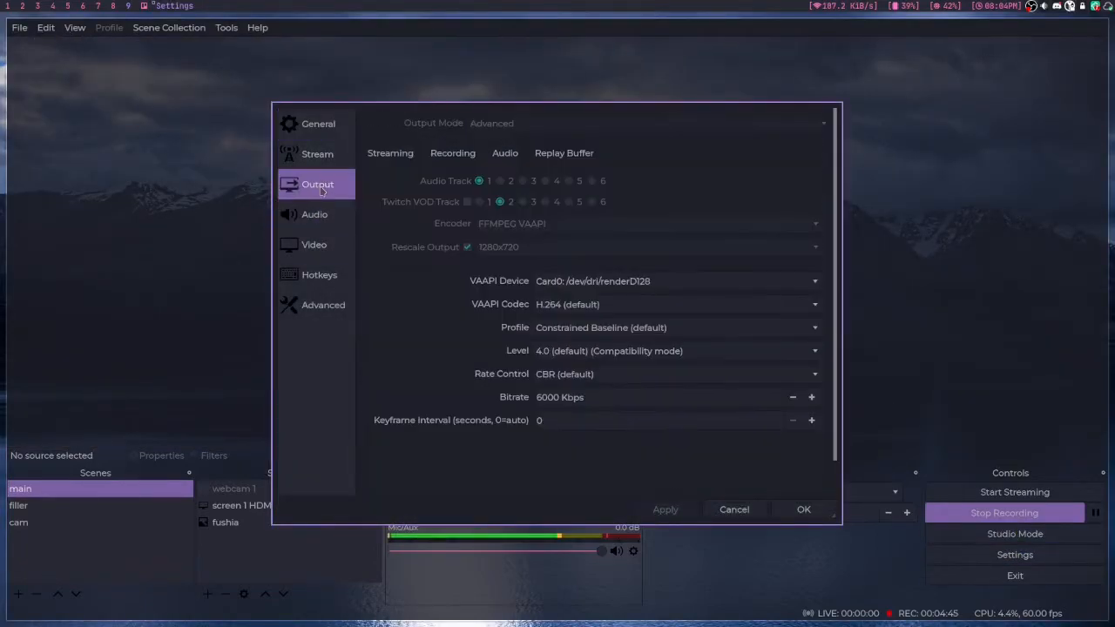
# Step: Look over the hotkeys, output and video settings pages in turn
pyautogui.click(325, 276)
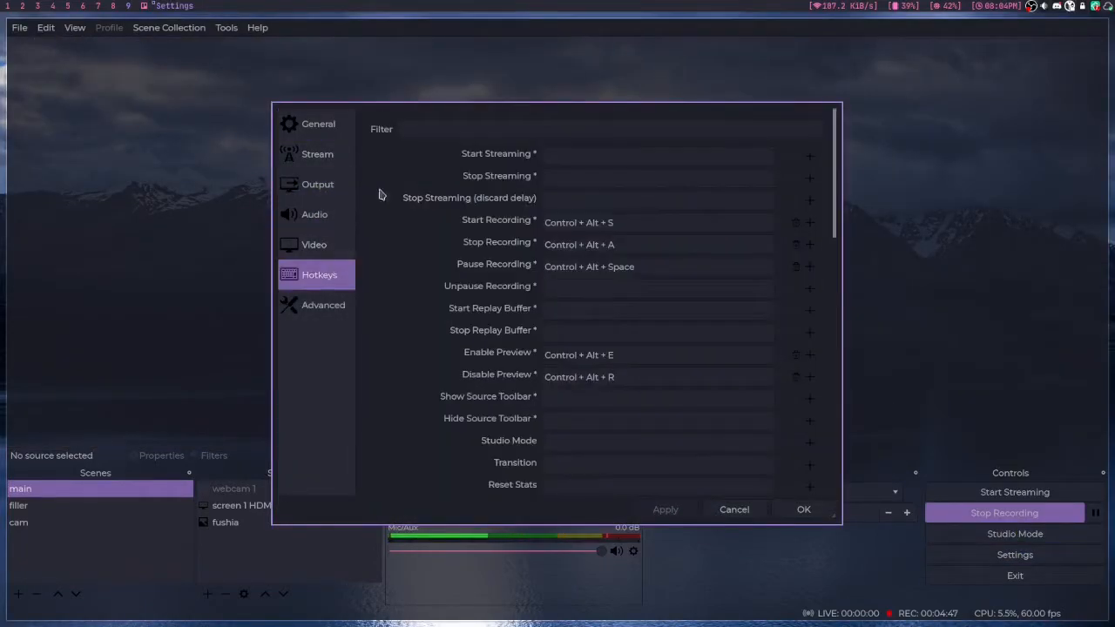
pyautogui.click(312, 193)
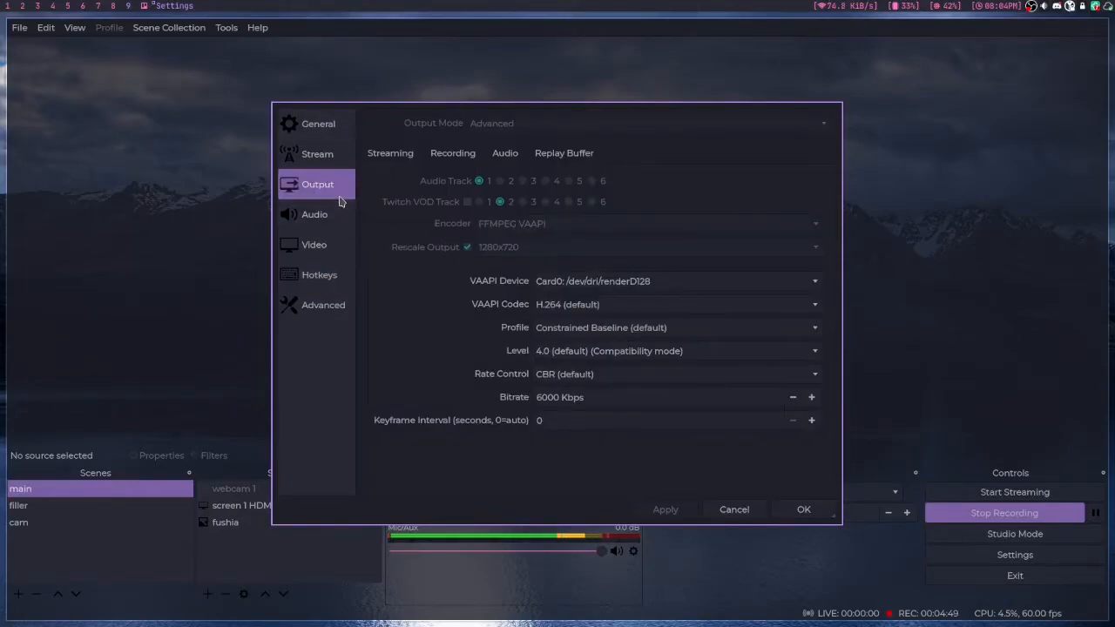
pyautogui.click(319, 247)
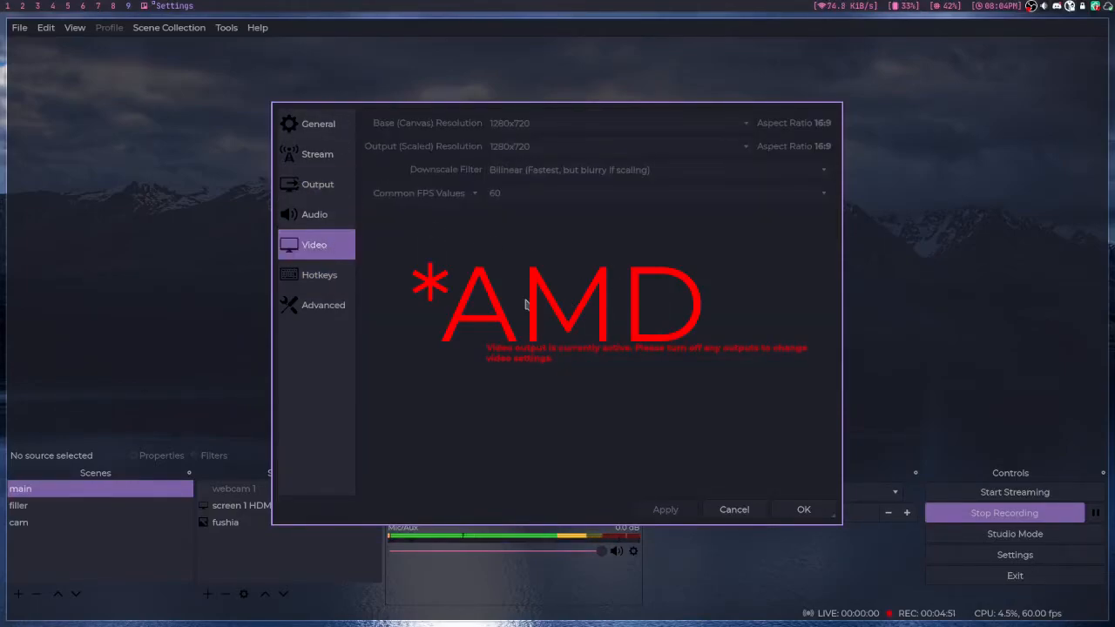
# Step: Examine the streaming output settings, including the encoder, rescaled output, VAAPI device, codec, profile and rate control
pyautogui.click(316, 185)
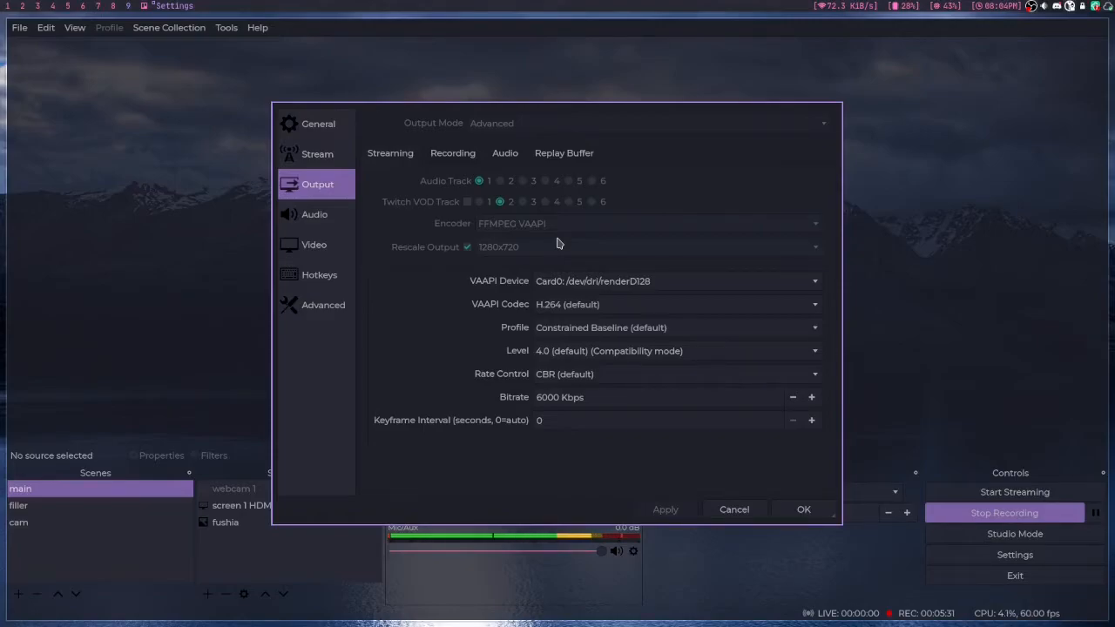
pyautogui.scroll(-1, 558, 243)
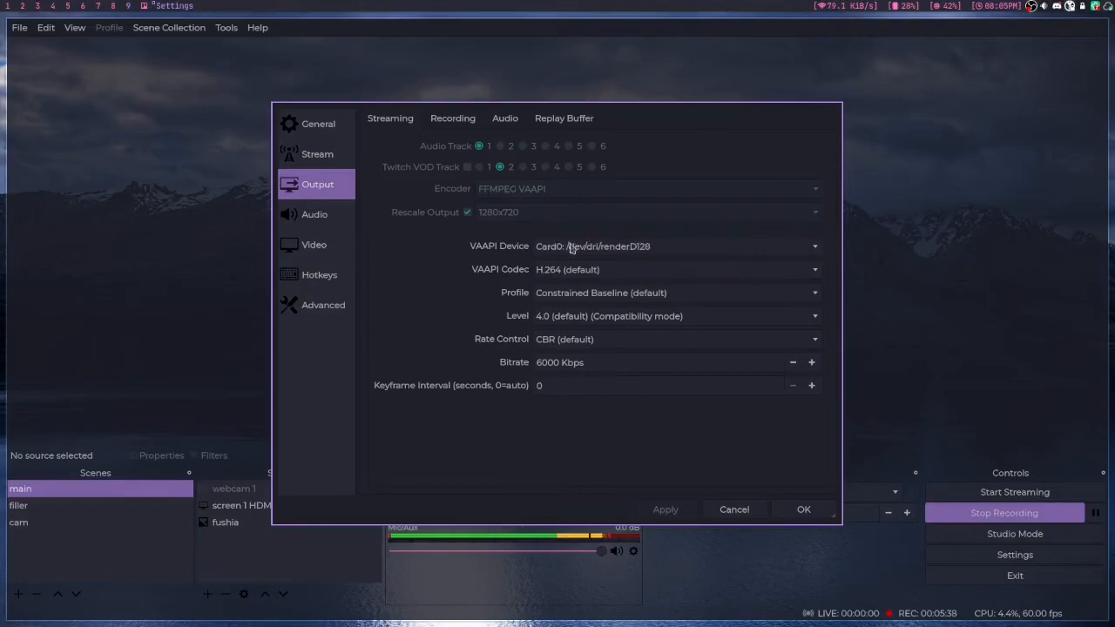
pyautogui.scroll(-1, 514, 360)
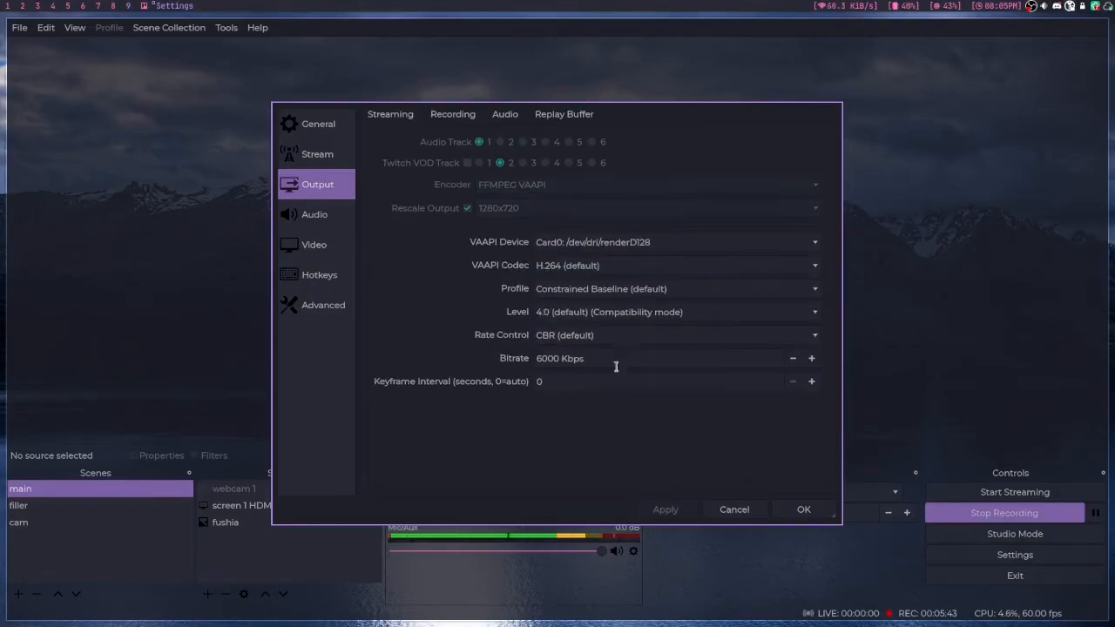
# Step: Point out the streaming bitrate value by highlighting it, leaving it unedited
pyautogui.doubleClick(559, 359)
pyautogui.click(585, 359)
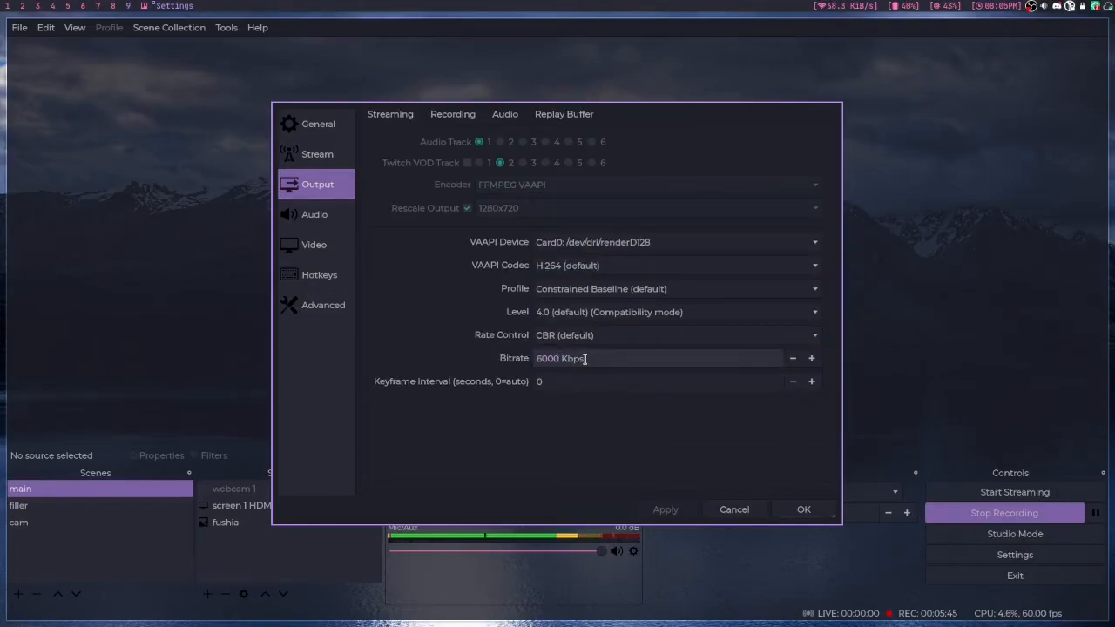
pyautogui.moveTo(562, 359); pyautogui.dragTo(532, 360)
pyautogui.click(589, 359)
pyautogui.click(622, 360)
pyautogui.doubleClick(547, 359)
pyautogui.click(584, 359)
pyautogui.moveTo(558, 359); pyautogui.dragTo(540, 359)
pyautogui.click(552, 358)
pyautogui.click(540, 359)
pyautogui.scroll(1, 501, 388)
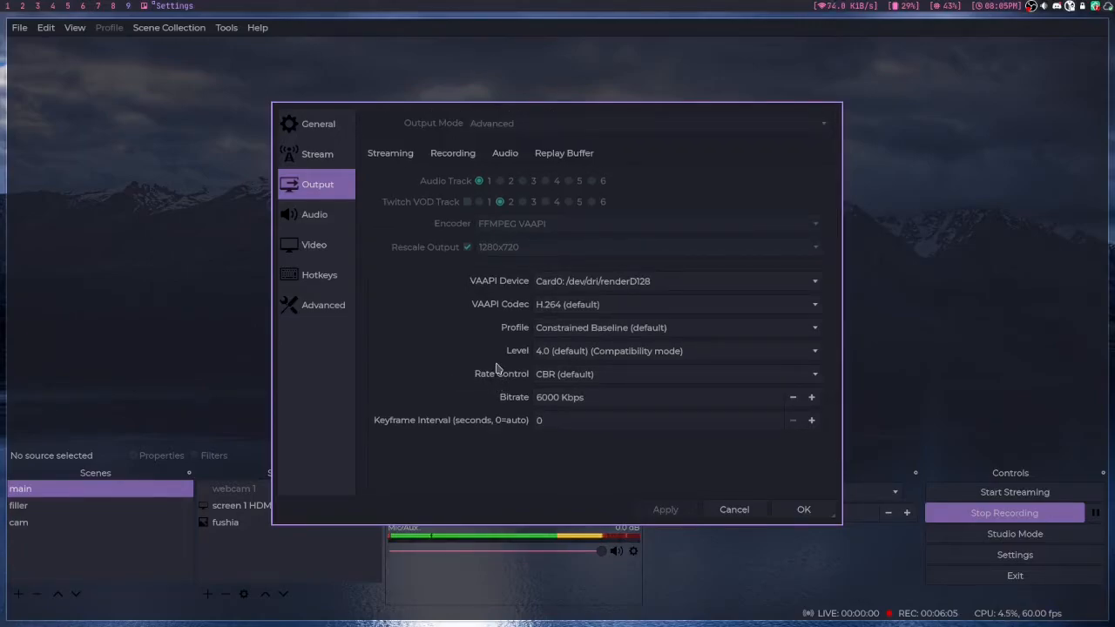
# Step: Highlight the streaming bitrate again and examine the recording output settings
pyautogui.doubleClick(559, 397)
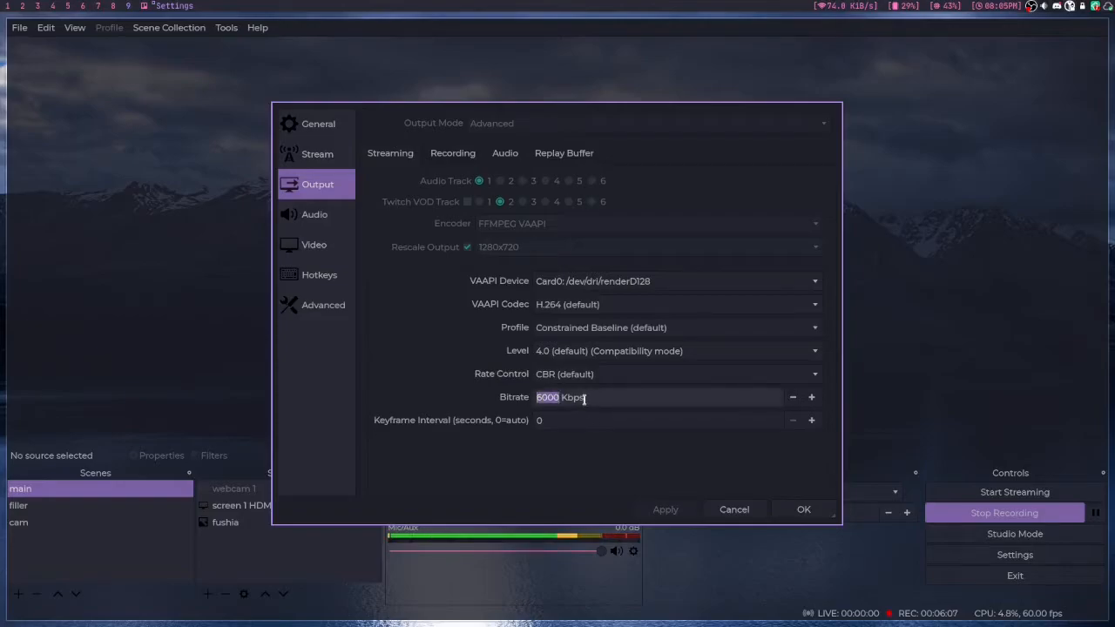
pyautogui.click(558, 399)
pyautogui.moveTo(558, 399); pyautogui.dragTo(535, 397)
pyautogui.click(597, 401)
pyautogui.click(584, 398)
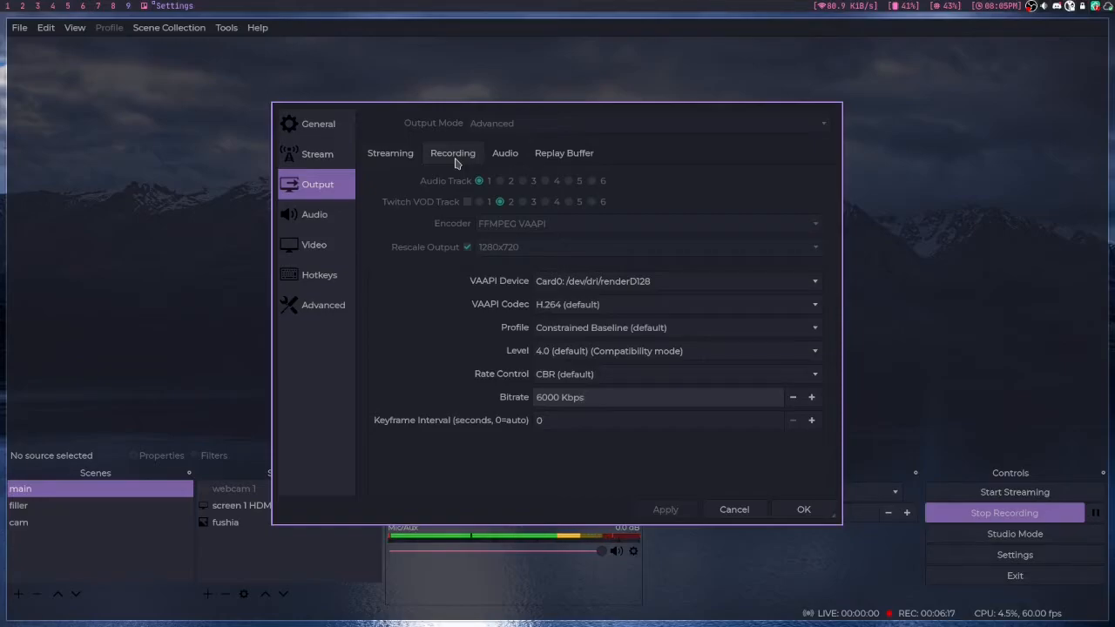
pyautogui.doubleClick(556, 402)
pyautogui.click(607, 400)
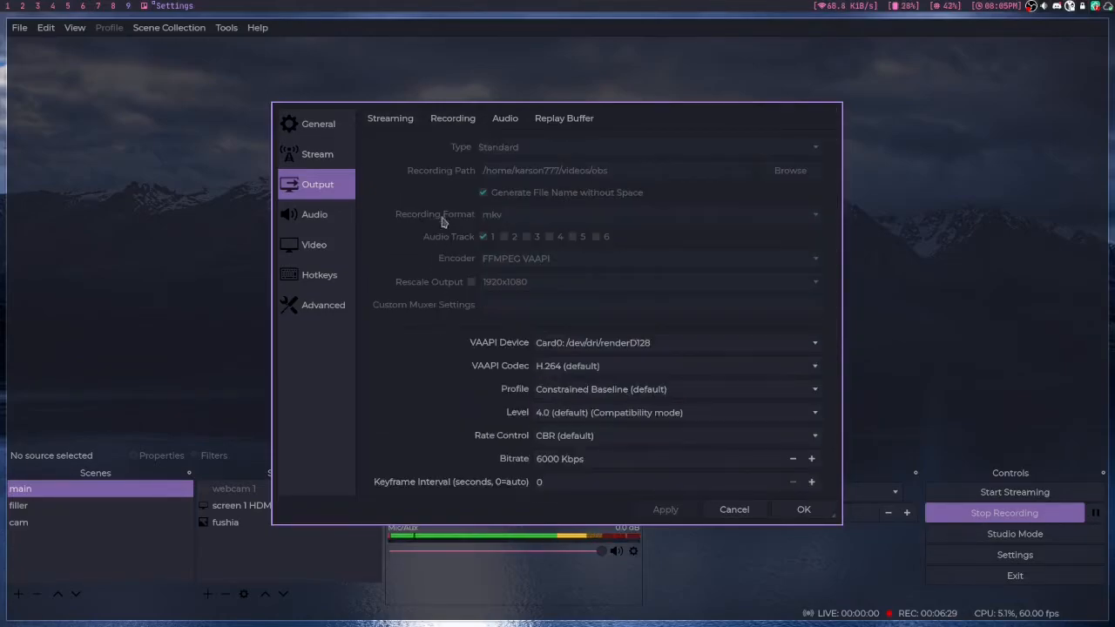
# Step: Check the output audio track bitrates and return to the bitrate in the streaming output settings
pyautogui.scroll(2, 445, 222)
pyautogui.click(506, 153)
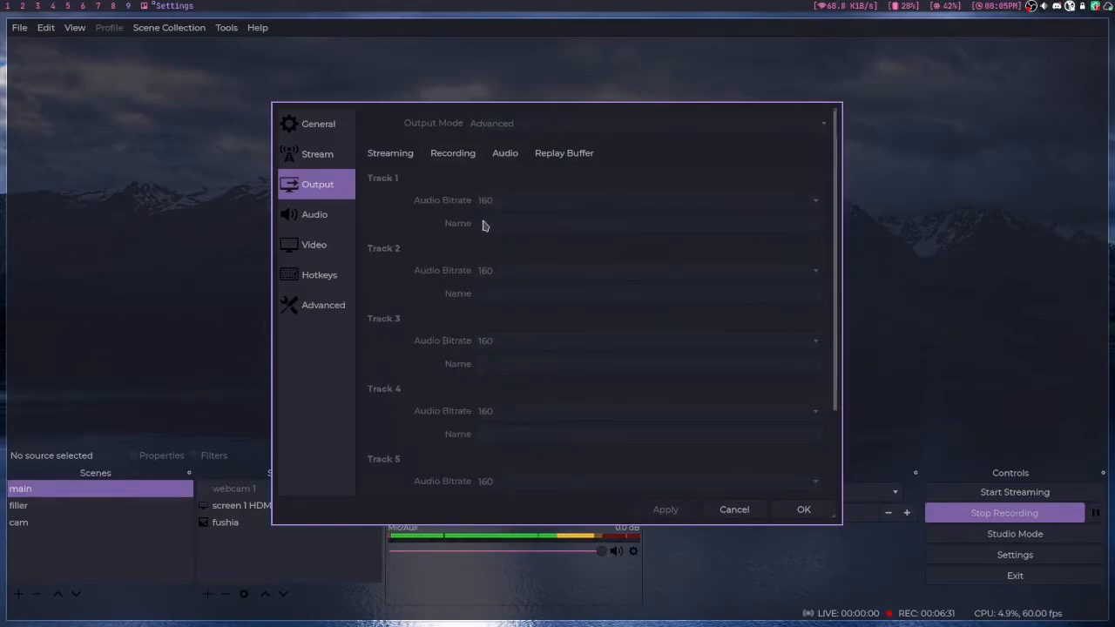
pyautogui.click(390, 154)
pyautogui.scroll(-3, 407, 162)
pyautogui.tripleClick(566, 400)
# Step: Review the video resolution and frame rate settings, and revisit the general and stream service settings
pyautogui.click(313, 245)
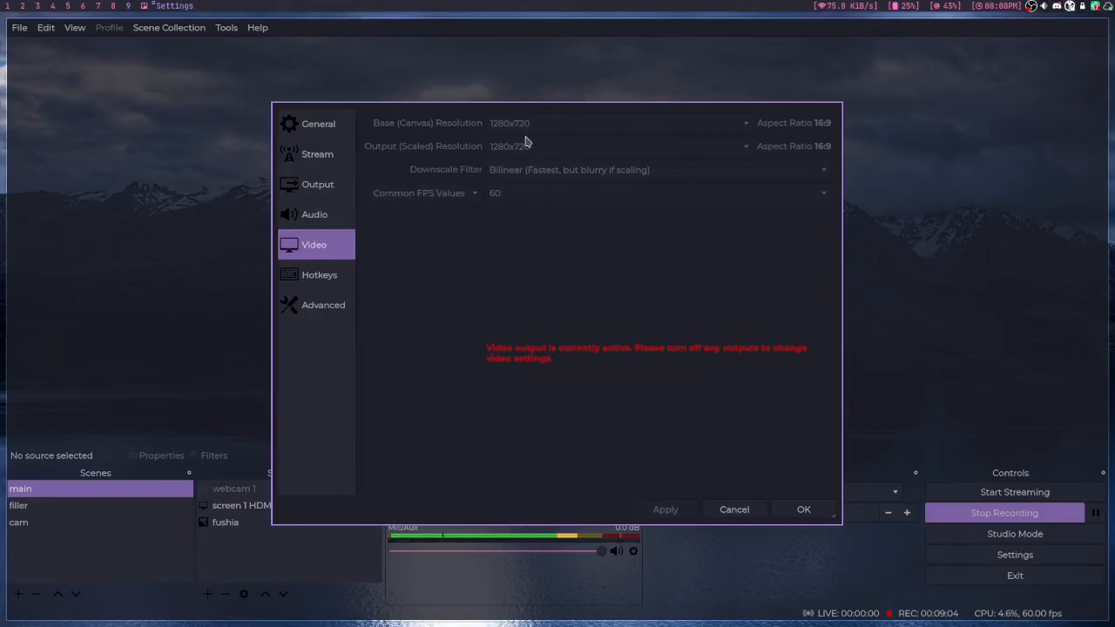
pyautogui.click(319, 125)
pyautogui.click(329, 161)
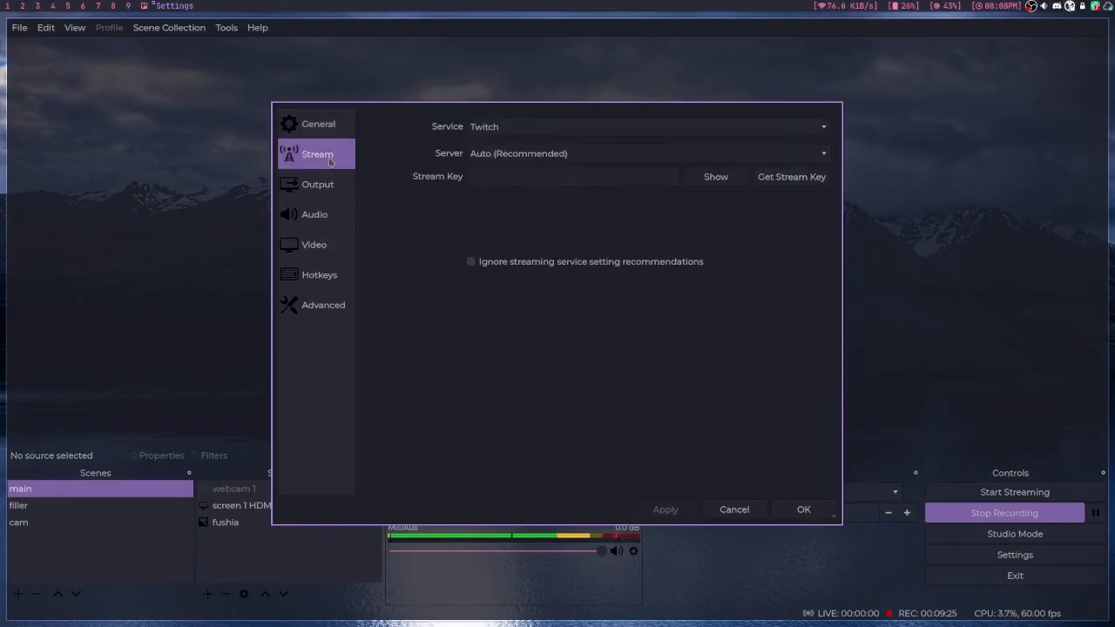
# Step: Examine the audio settings from the global audio devices and meters down to the audio hotkeys
pyautogui.click(331, 207)
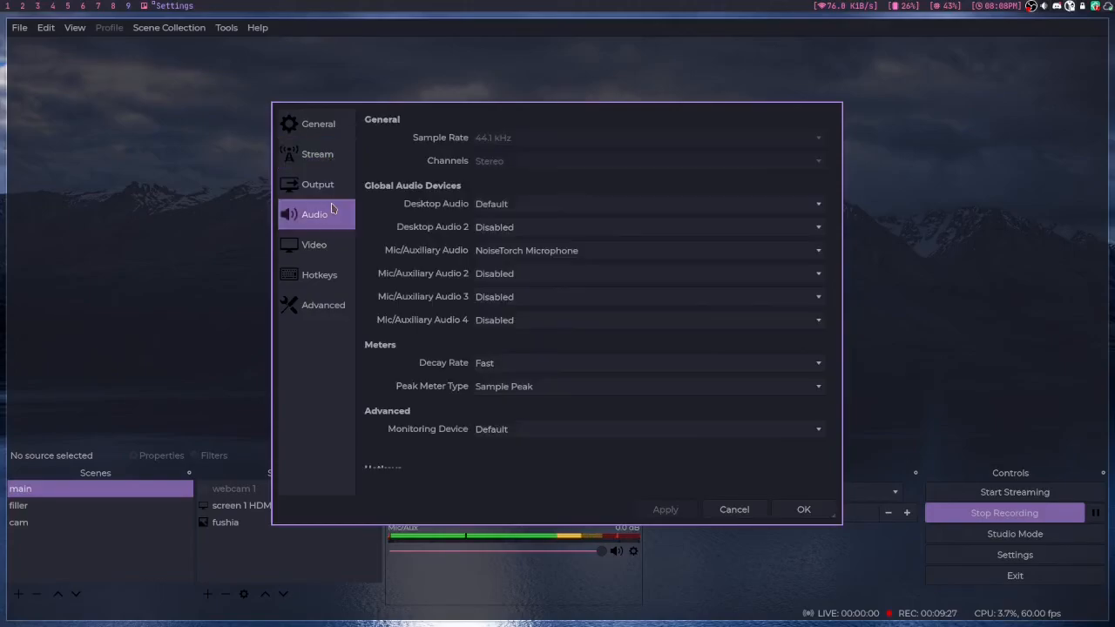
pyautogui.scroll(-3, 410, 269)
pyautogui.scroll(3, 401, 218)
pyautogui.scroll(-5, 392, 189)
pyautogui.scroll(5, 398, 214)
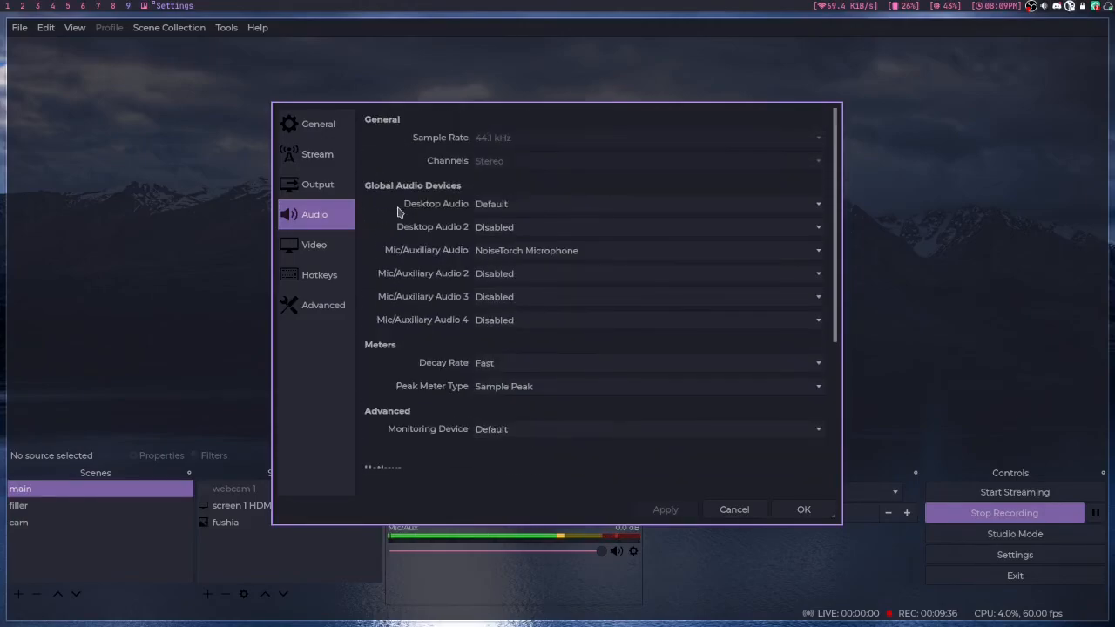
# Step: Return to the general settings and accept the settings dialog to get back to the main window
pyautogui.click(320, 126)
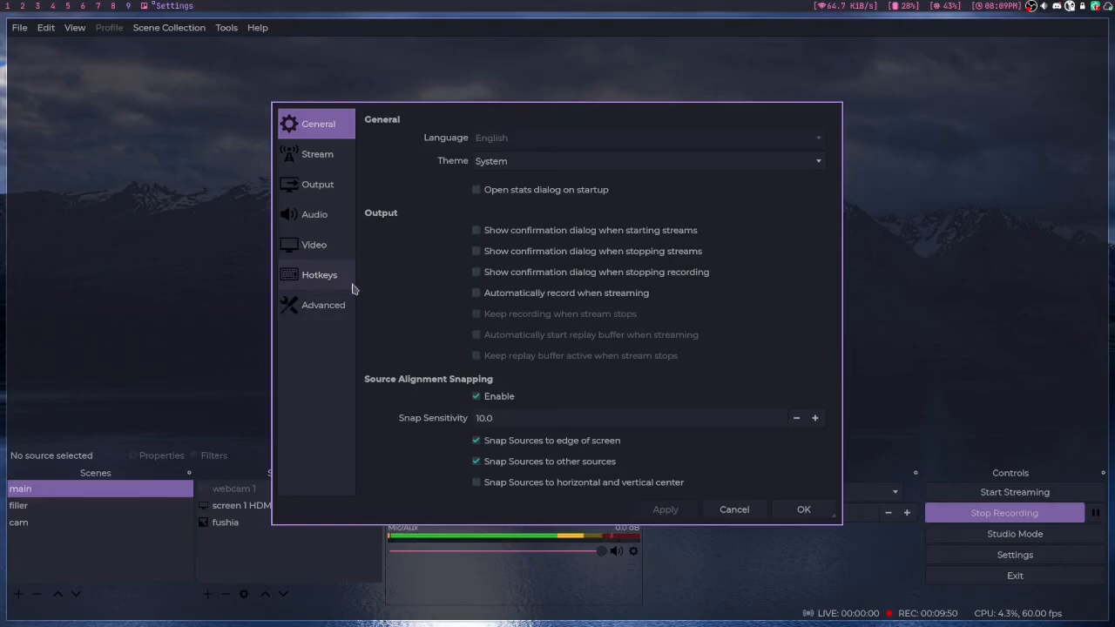
pyautogui.click(803, 510)
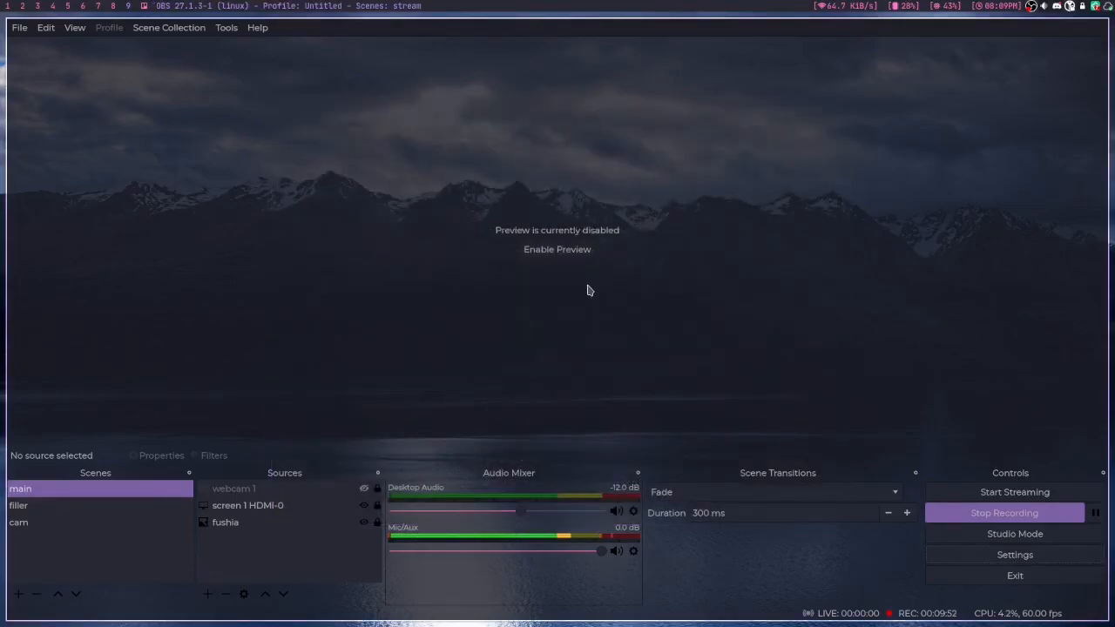